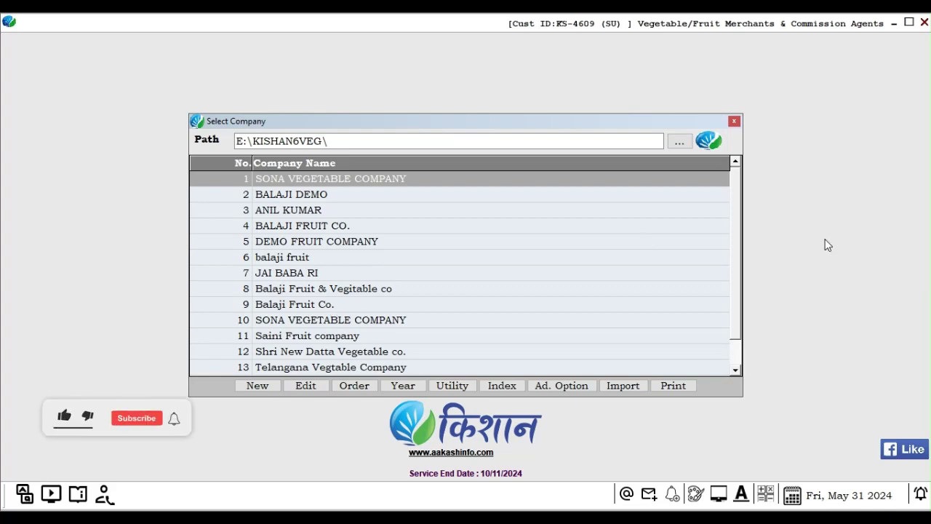
Step: Open company number 14, DEMO, from the company list
scroll(734, 240, "down", 3)
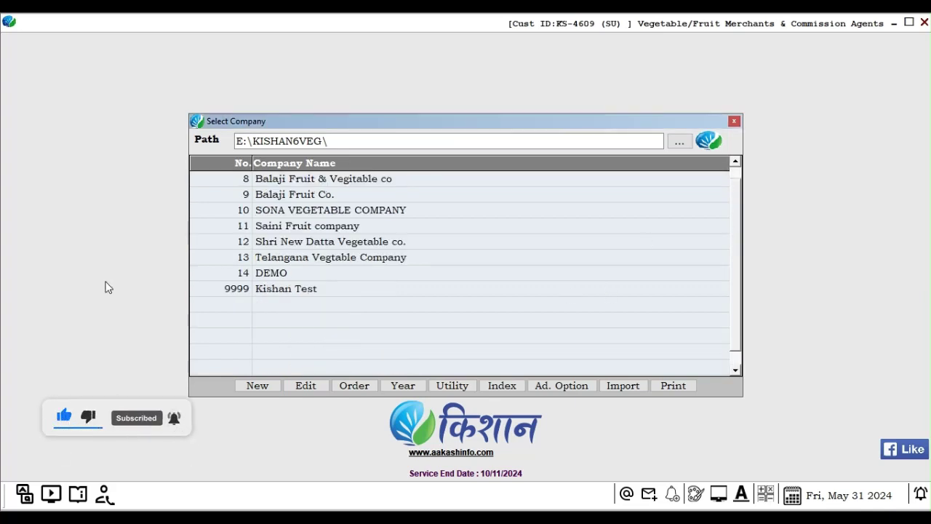
left_click(399, 280)
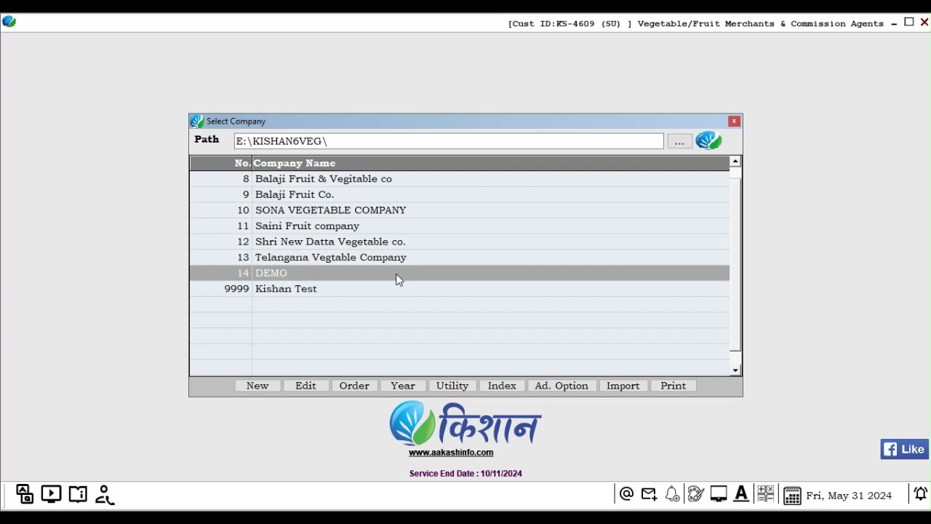
double_click(398, 278)
double_click(268, 275)
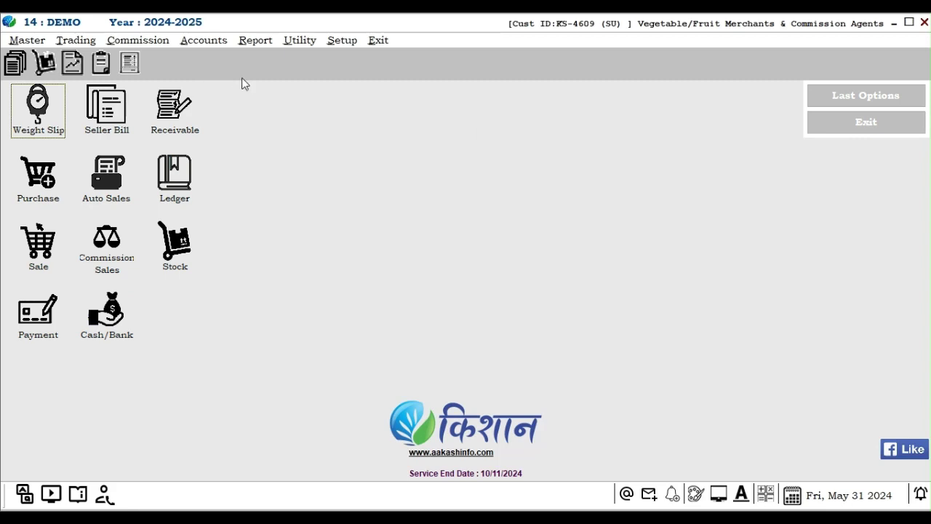
Step: Look through the master, trading, commission and accounts entry options available for the company
left_click(26, 40)
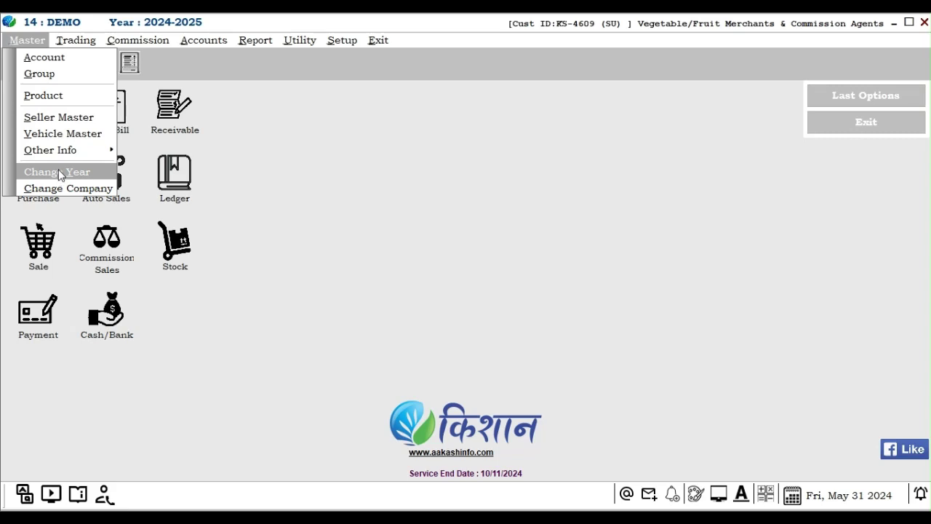
mouse_move(75, 42)
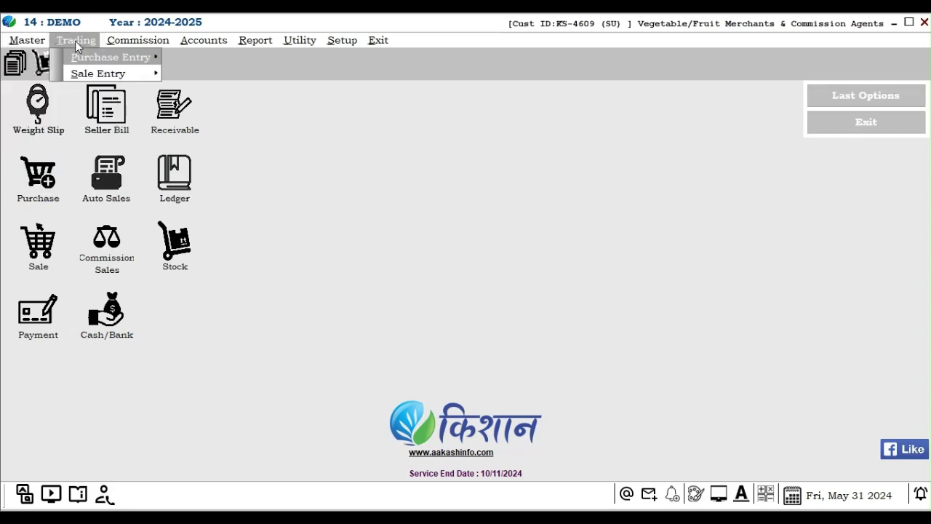
mouse_move(116, 58)
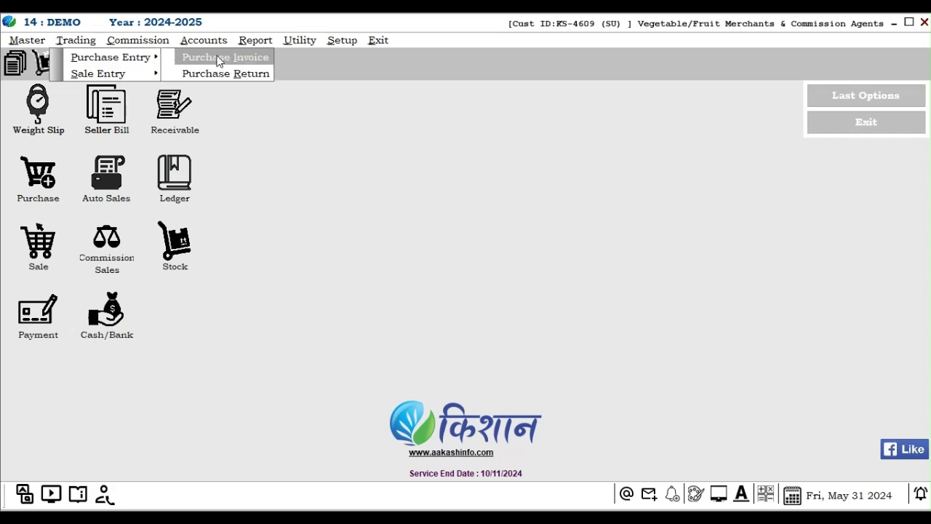
mouse_move(109, 73)
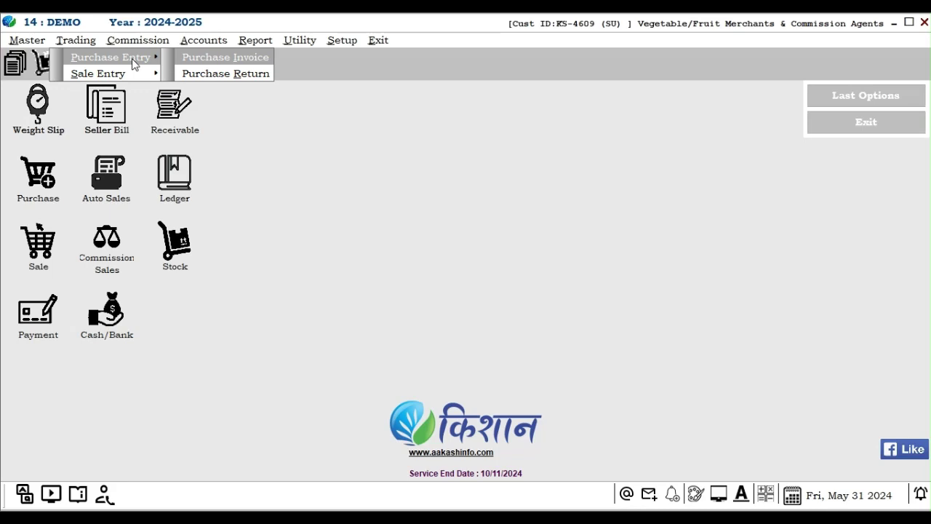
mouse_move(137, 38)
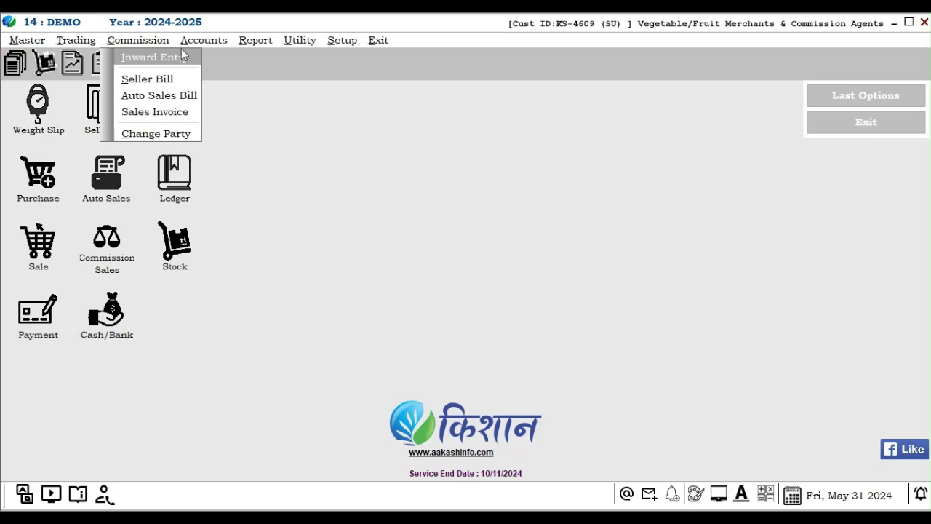
mouse_move(218, 40)
mouse_move(220, 58)
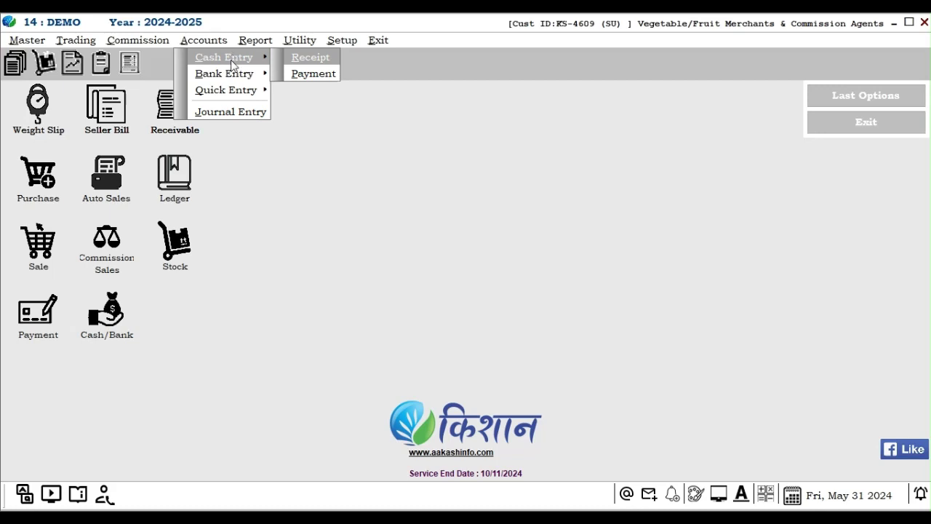
Step: Examine the available trading, account book and analysis reports, along with the system utilities
mouse_move(264, 45)
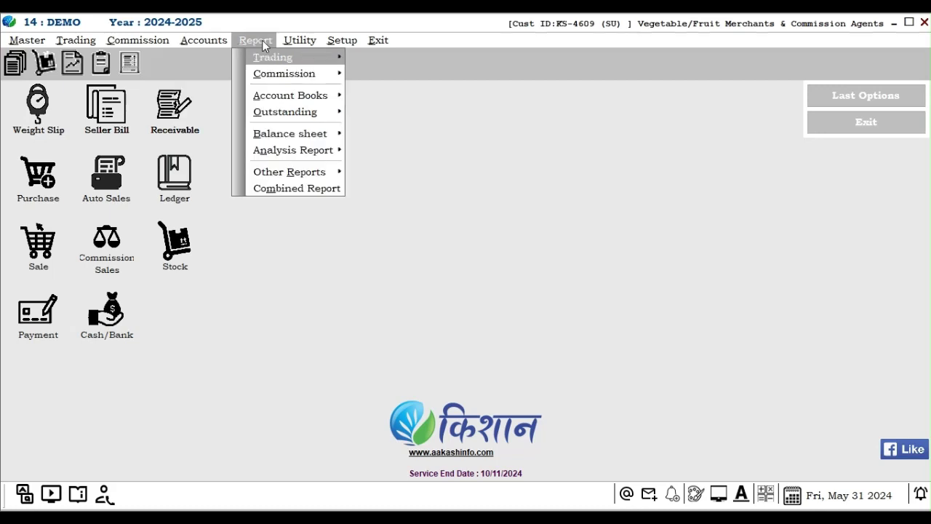
mouse_move(269, 62)
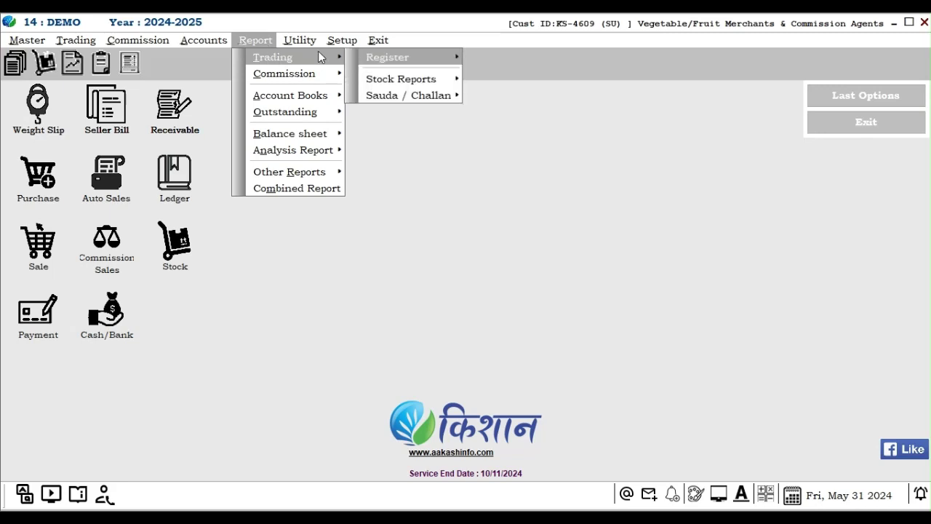
mouse_move(419, 53)
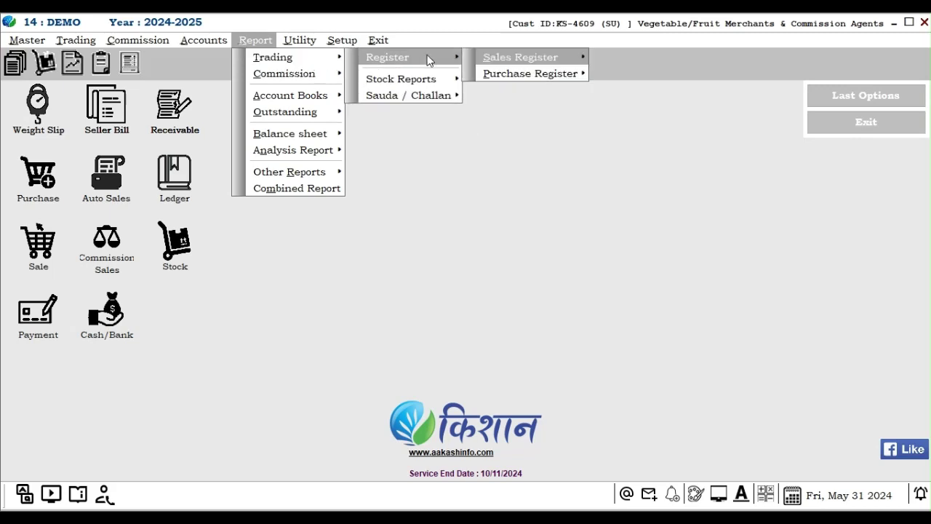
mouse_move(503, 75)
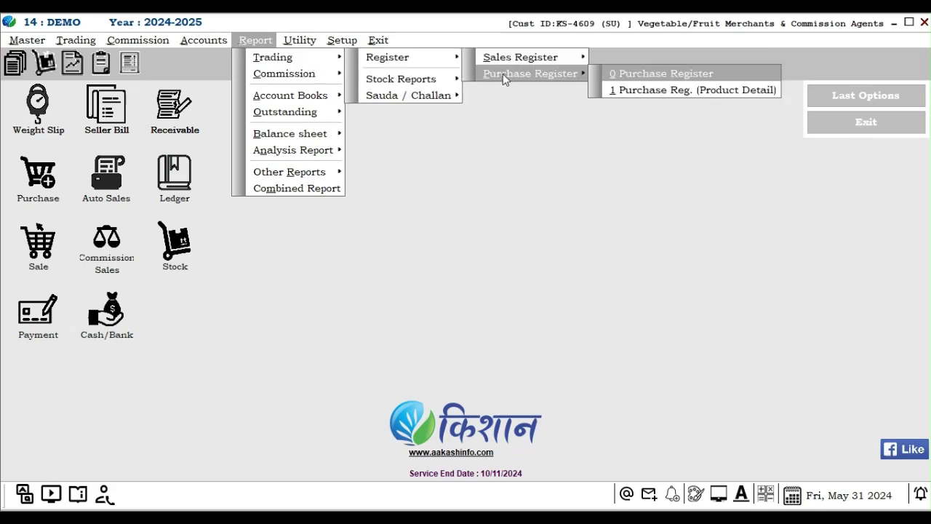
mouse_move(426, 76)
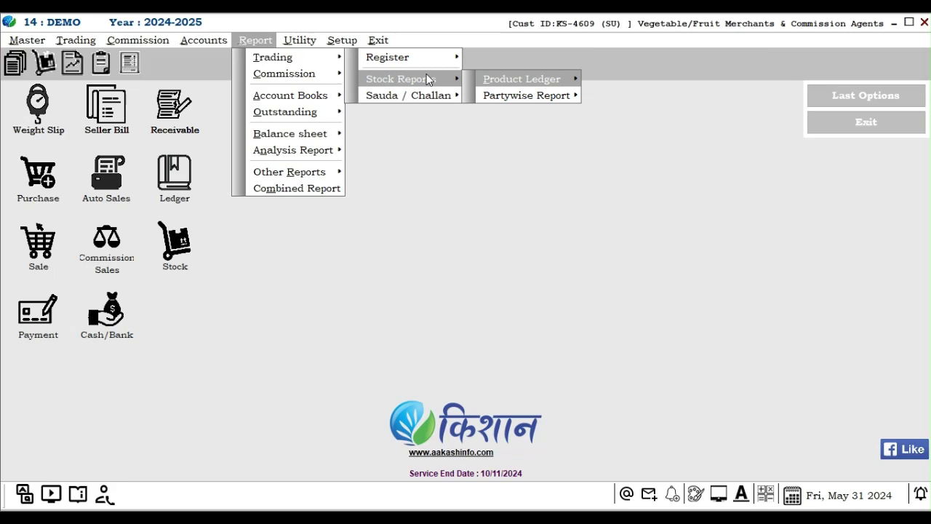
mouse_move(505, 96)
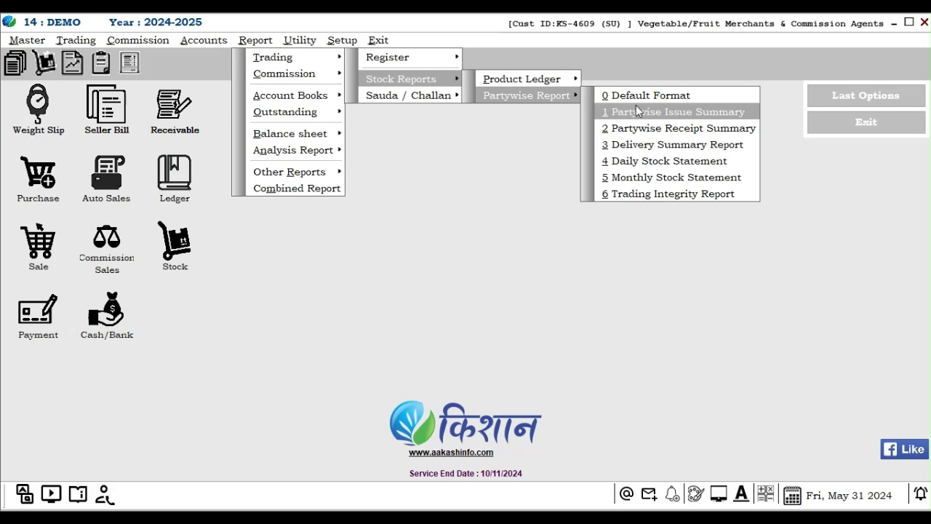
mouse_move(313, 96)
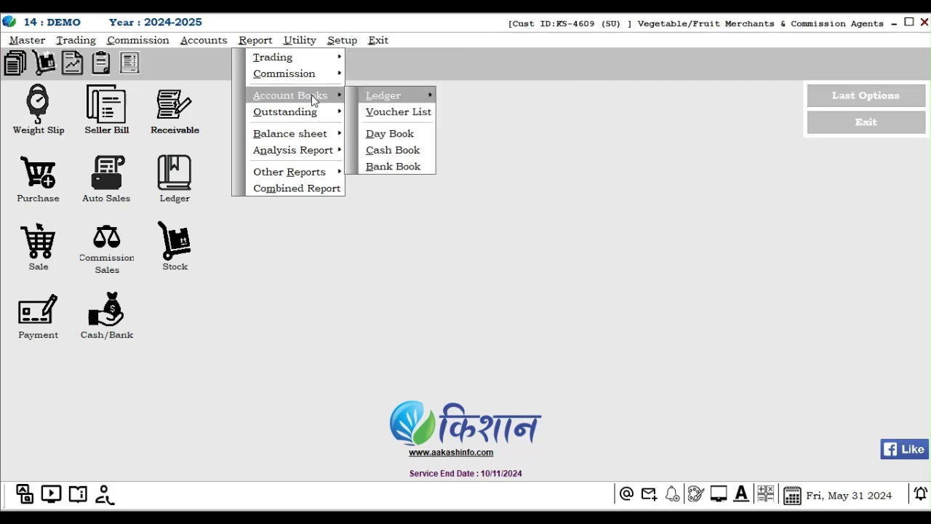
mouse_move(378, 98)
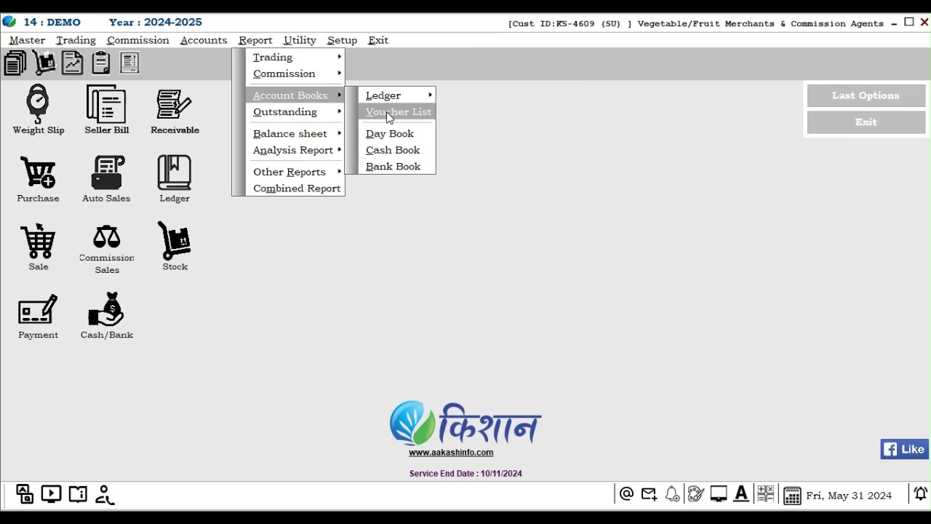
mouse_move(306, 138)
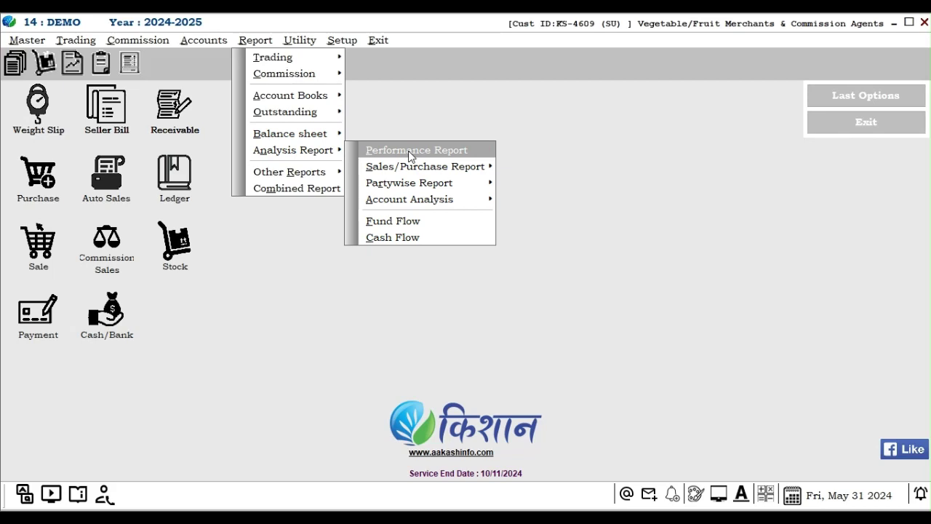
mouse_move(411, 170)
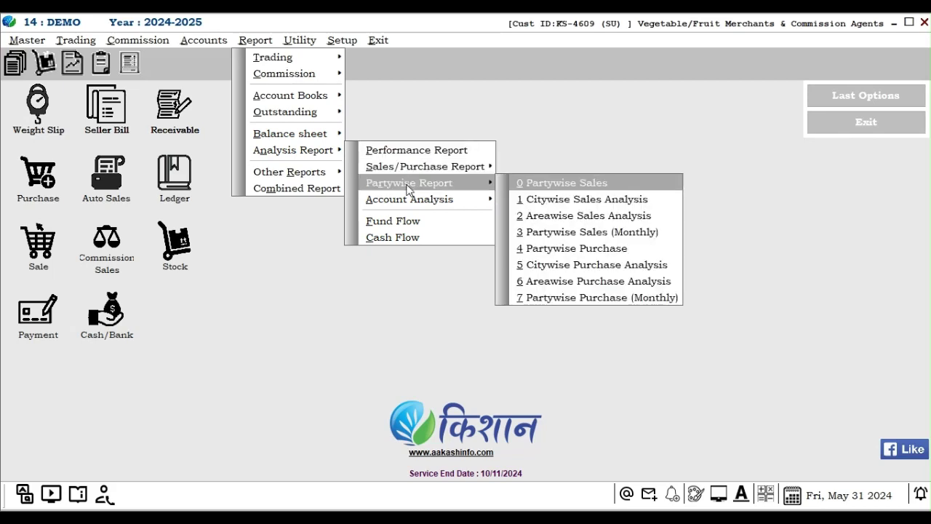
mouse_move(409, 202)
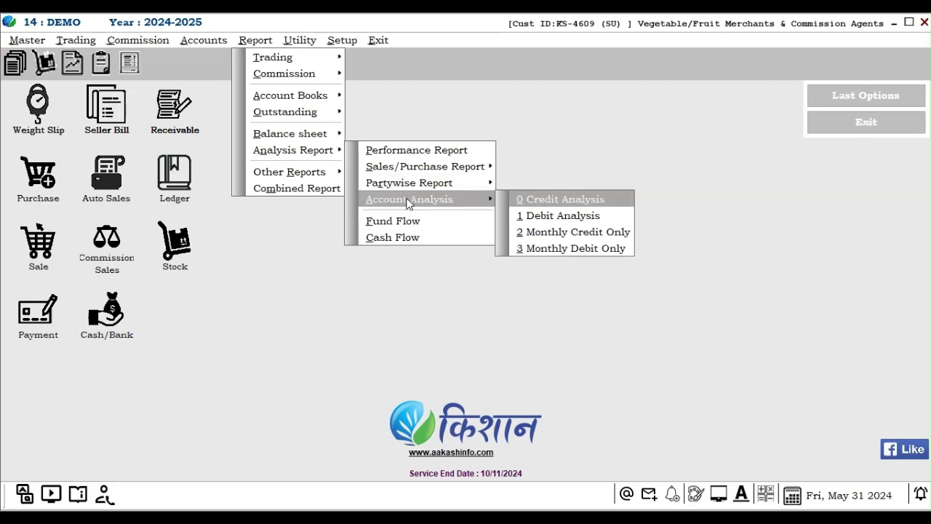
mouse_move(326, 176)
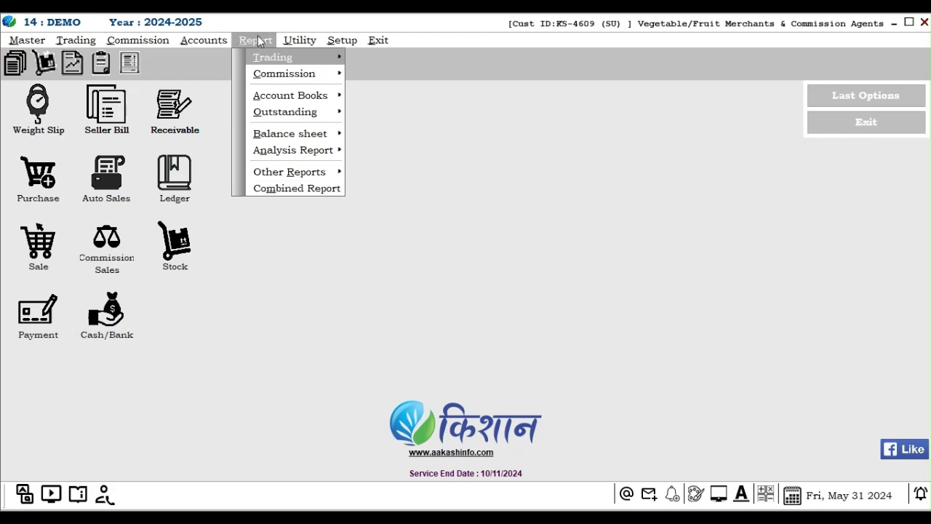
mouse_move(296, 42)
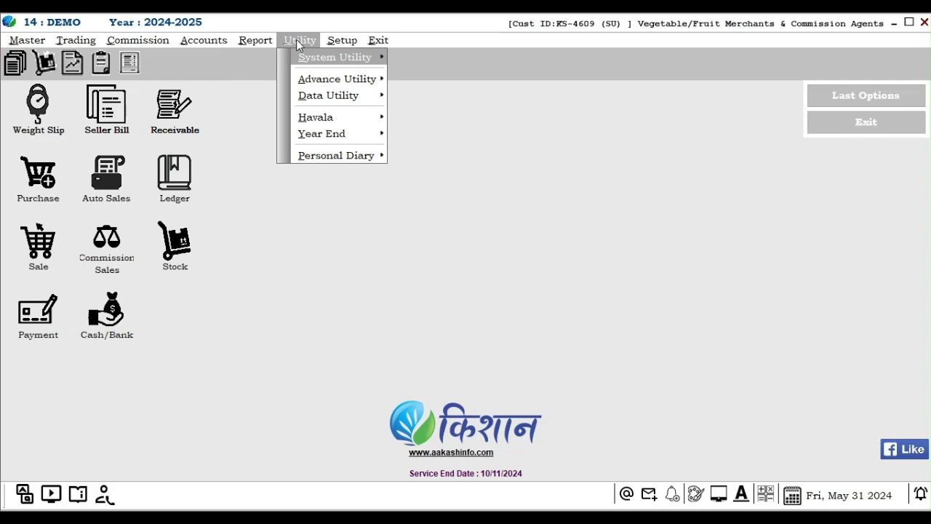
mouse_move(337, 61)
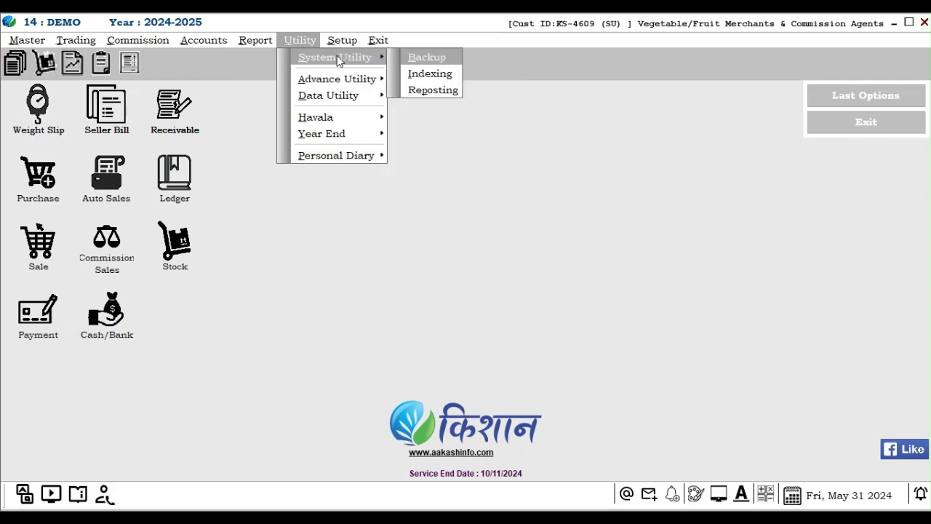
Step: Open the Advance Setup category of the Company Setup
mouse_move(347, 42)
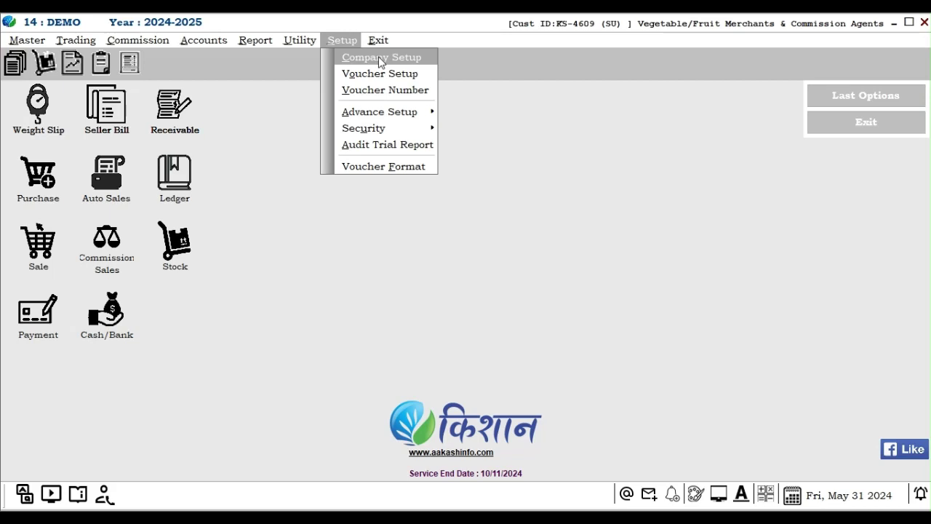
left_click(378, 58)
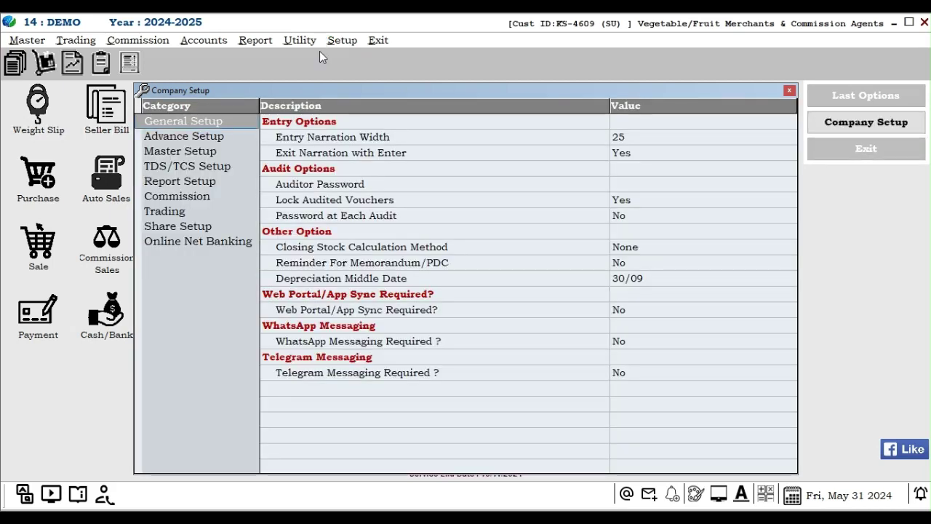
left_click(197, 138)
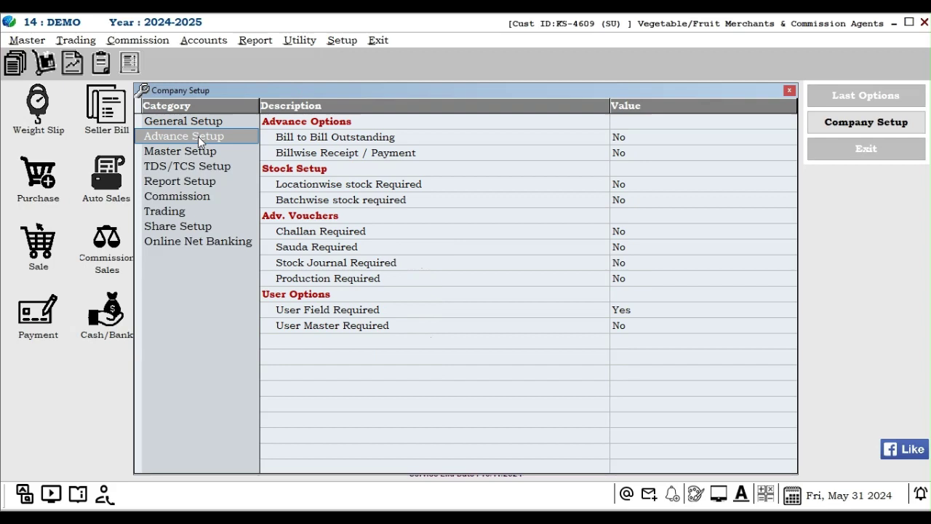
Step: Set both Bill to Bill Outstanding and Billwise Receipt / Payment to Yes in the Advance Options
left_click(338, 141)
left_click(337, 140)
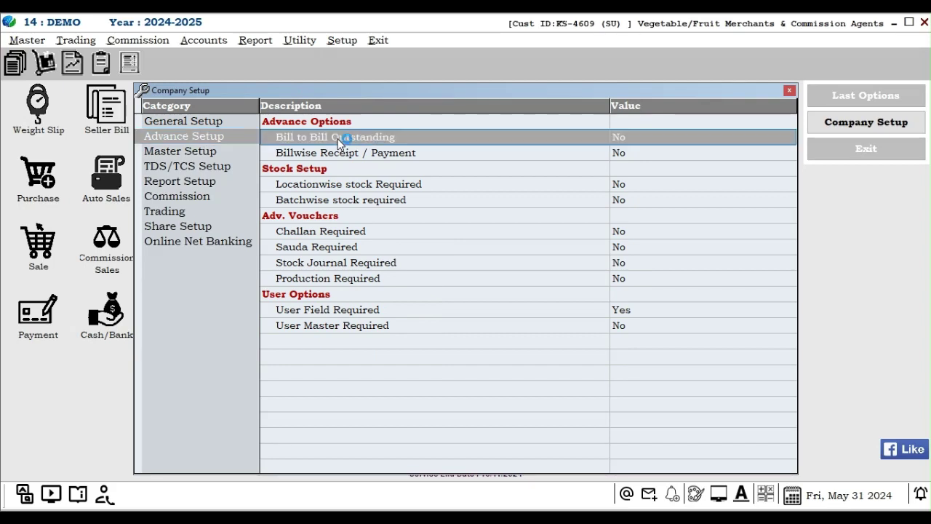
left_click(633, 138)
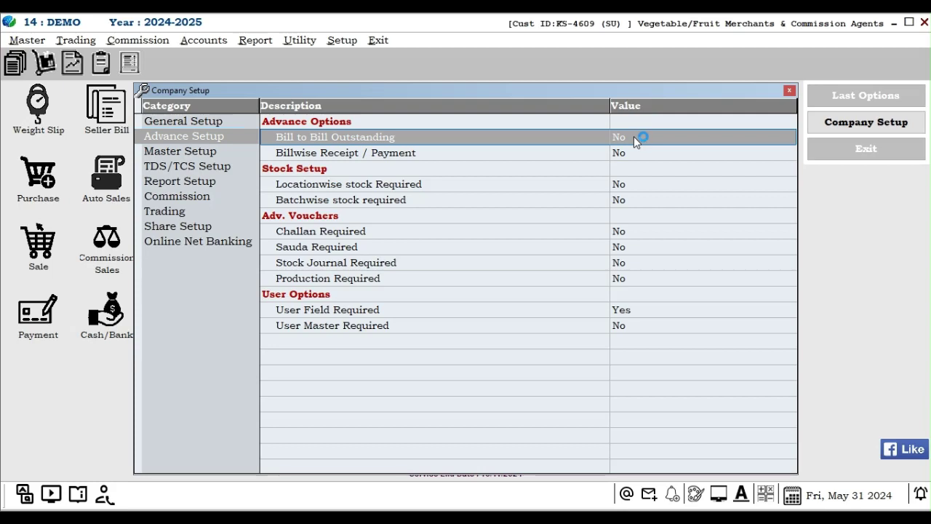
left_click(415, 156)
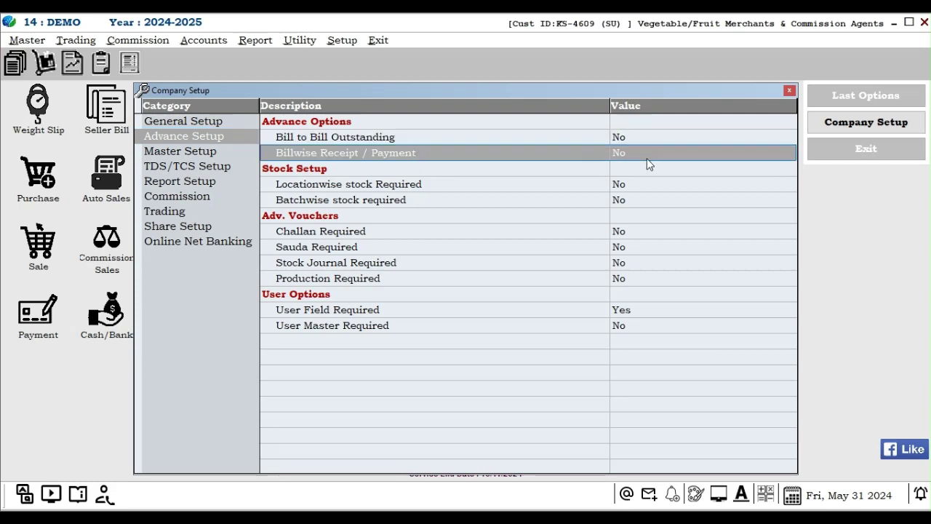
left_click(624, 137)
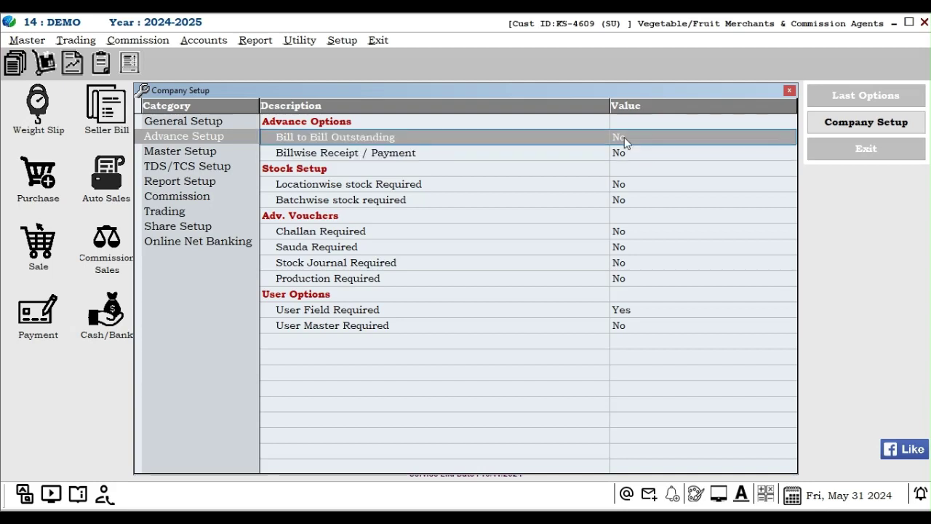
key("y")
left_click(624, 152)
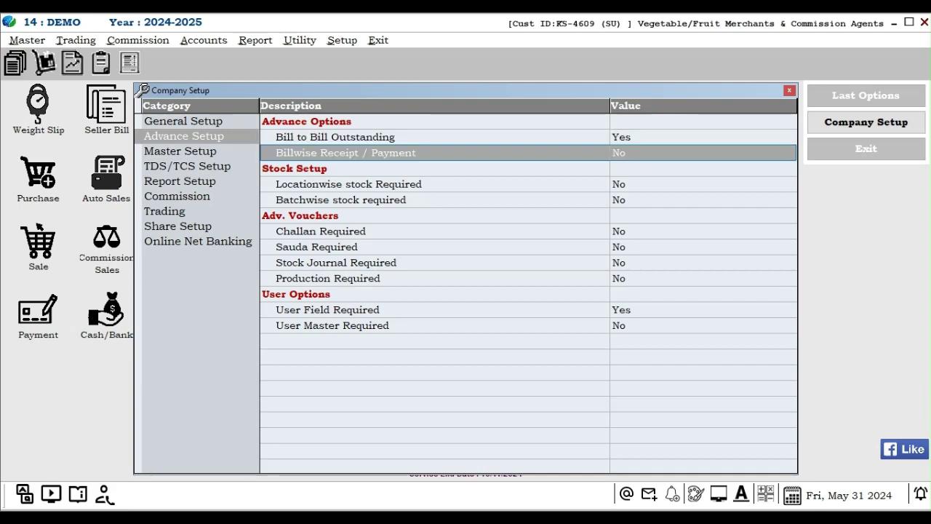
key("y")
Step: Look through the Stock Setup, Adv. Vouchers and User Options settings in the Advance Setup category
left_click(624, 184)
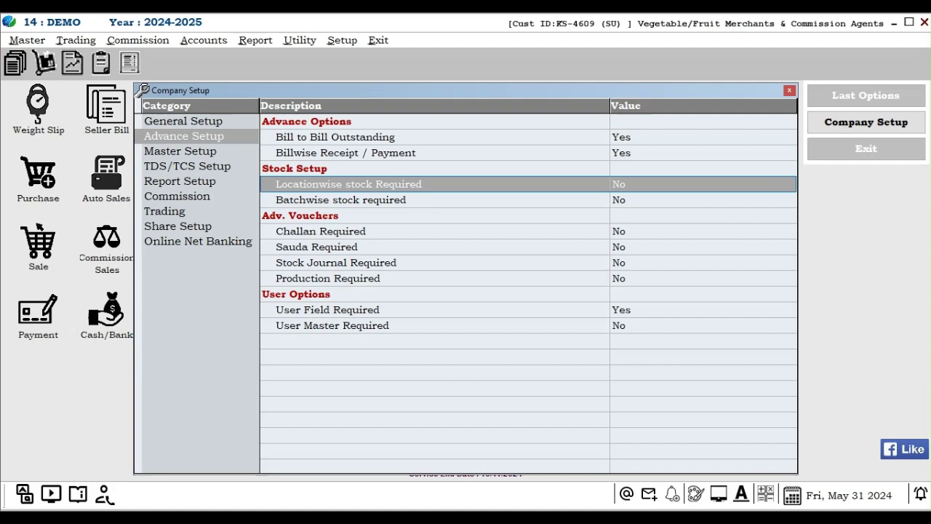
left_click(624, 200)
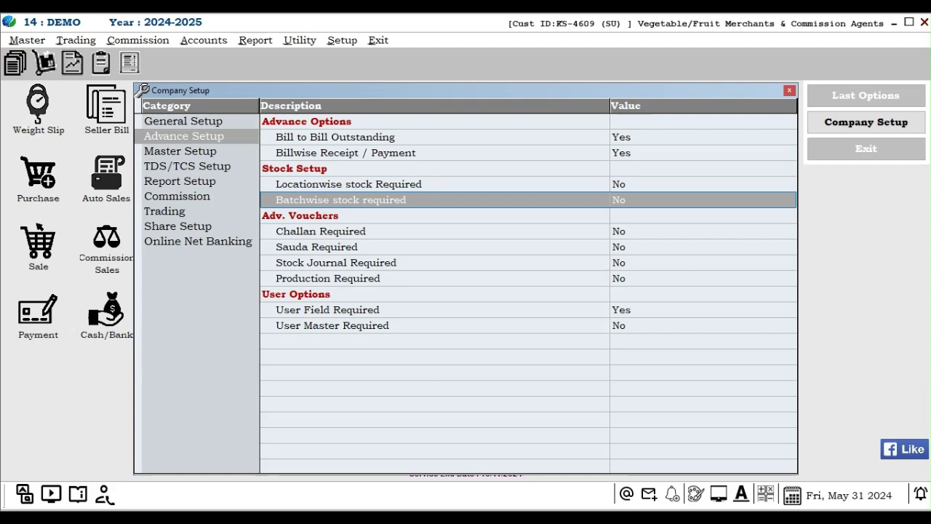
left_click(624, 231)
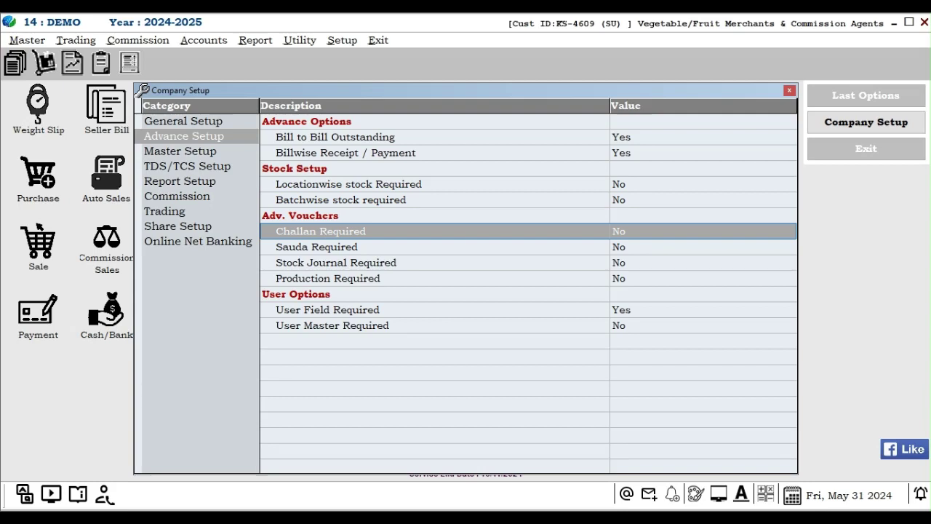
left_click(624, 247)
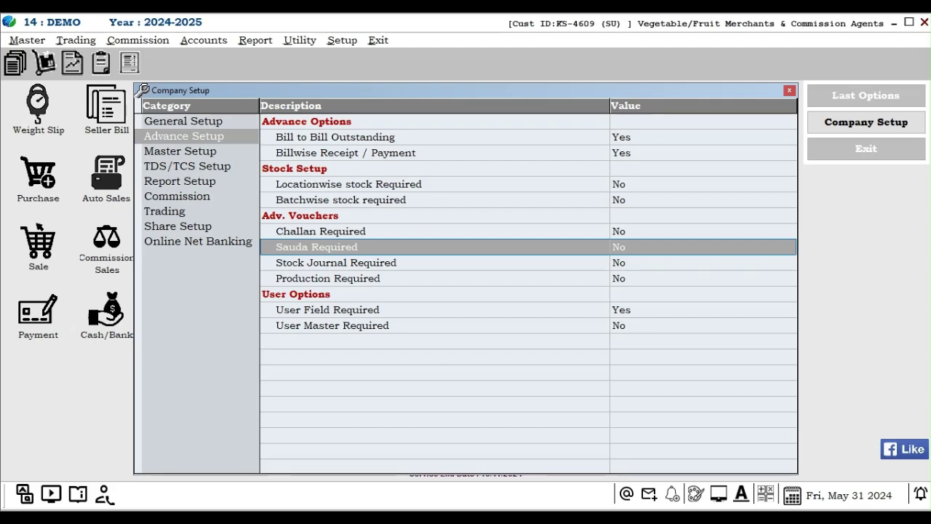
left_click(624, 263)
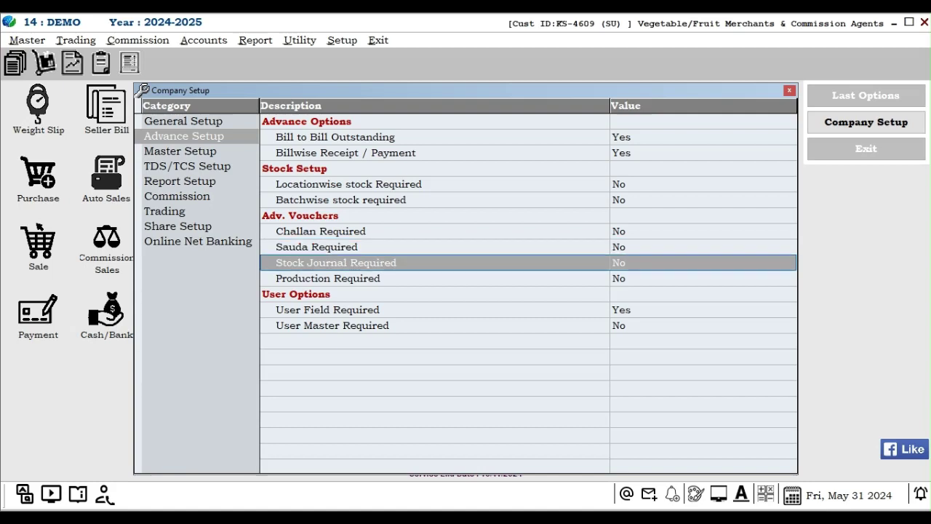
left_click(618, 278)
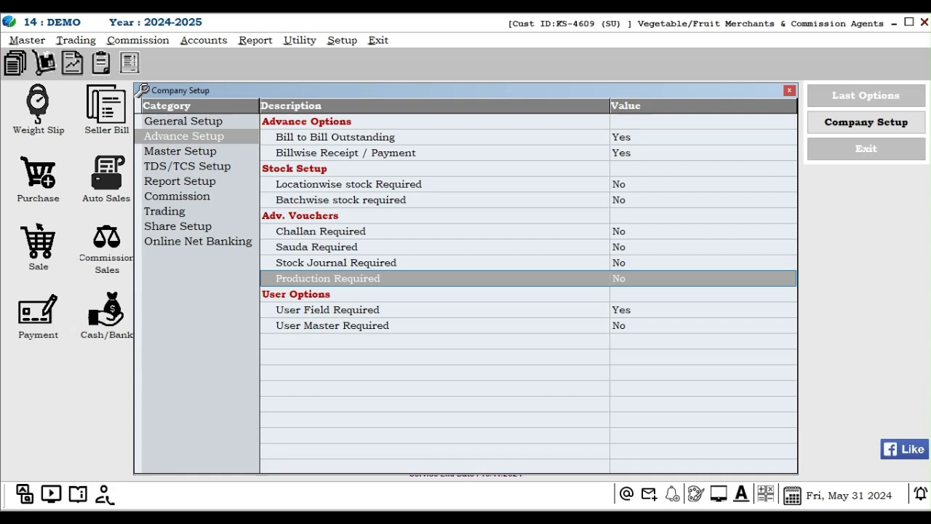
left_click(618, 309)
left_click(618, 326)
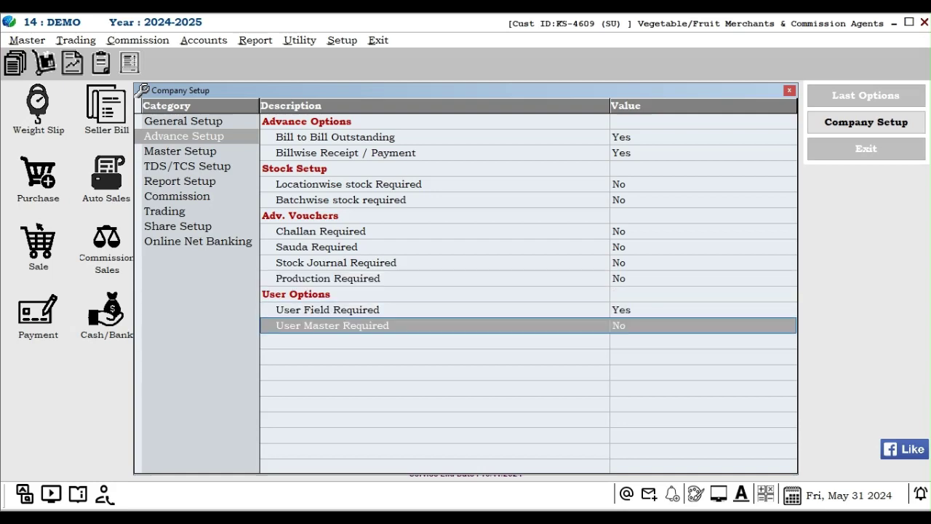
left_click(618, 309)
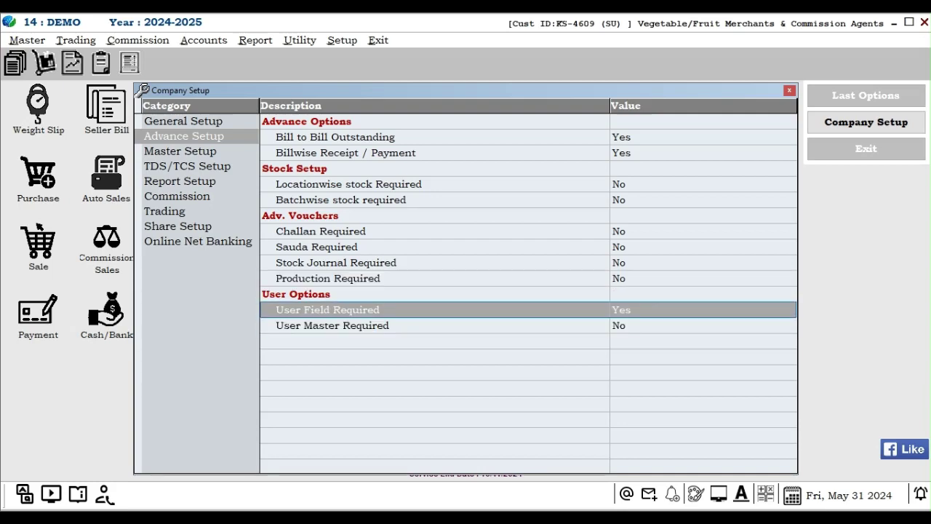
left_click(618, 326)
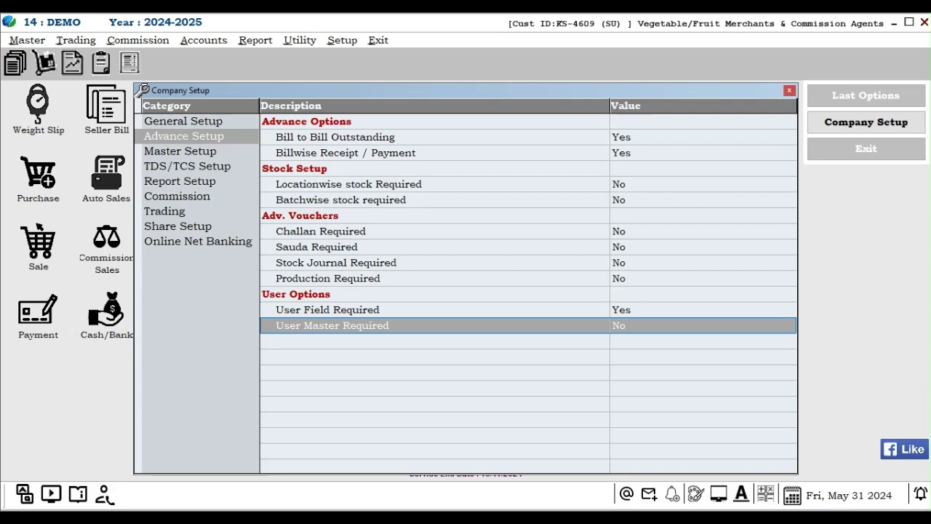
Step: Review the General, Master, TDS/TCS and Report Setup categories, including the first and second unit names for stock reports
left_click(169, 122)
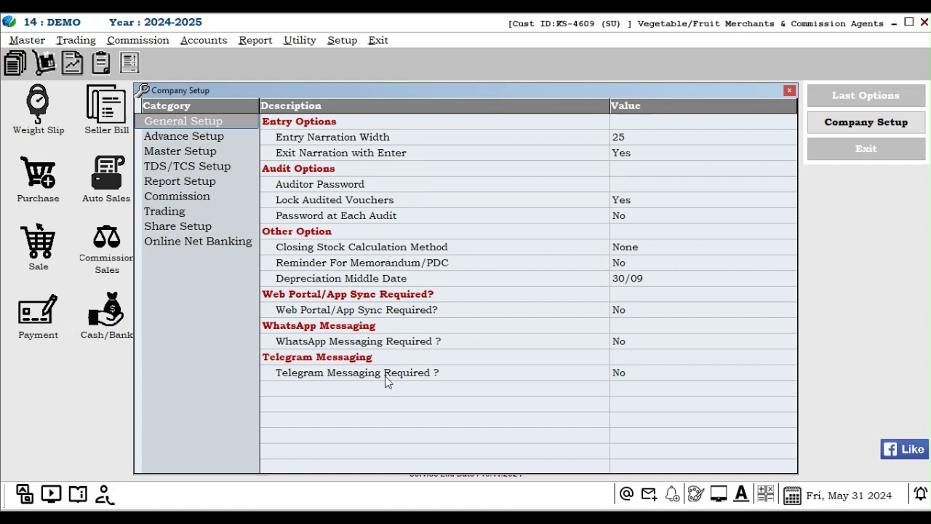
left_click(176, 153)
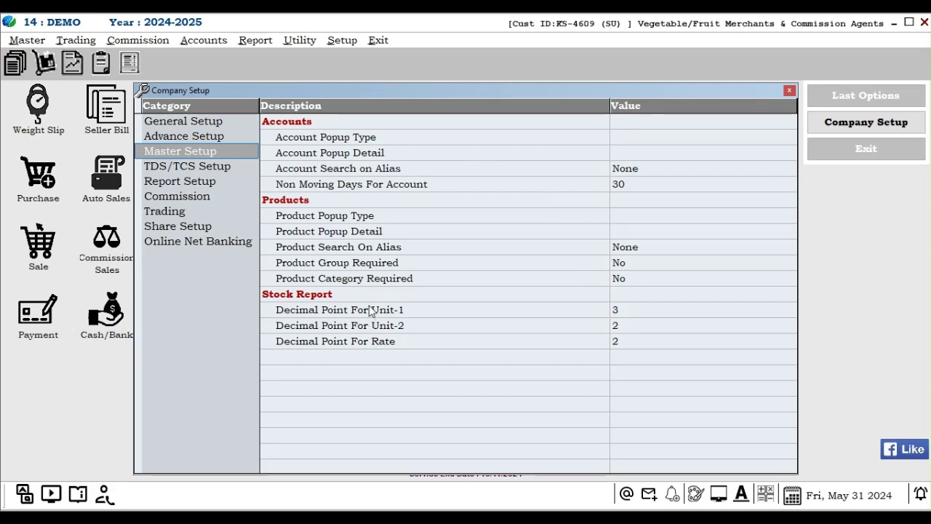
left_click(176, 167)
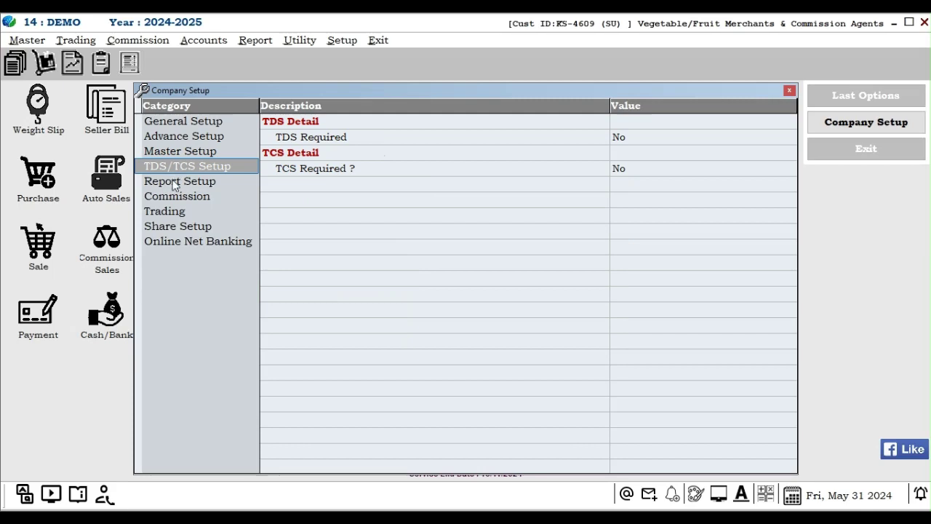
left_click(175, 186)
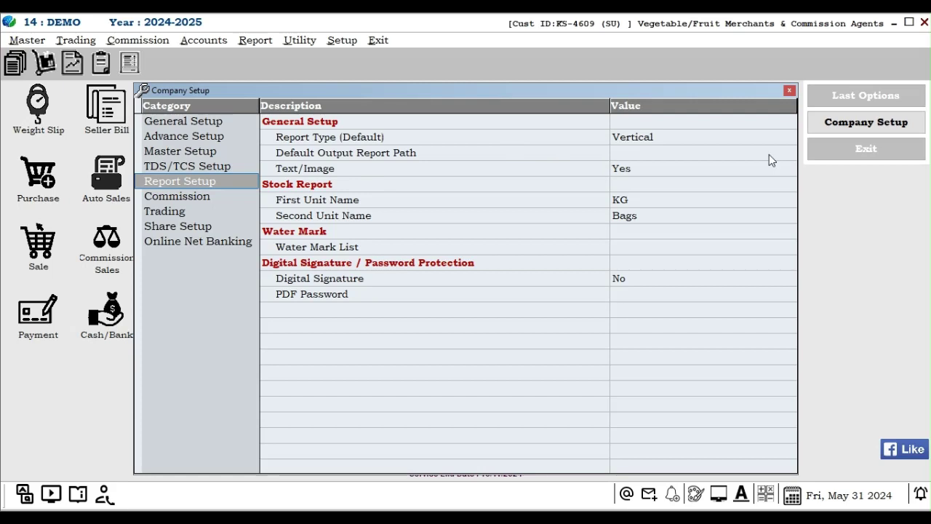
left_click(297, 206)
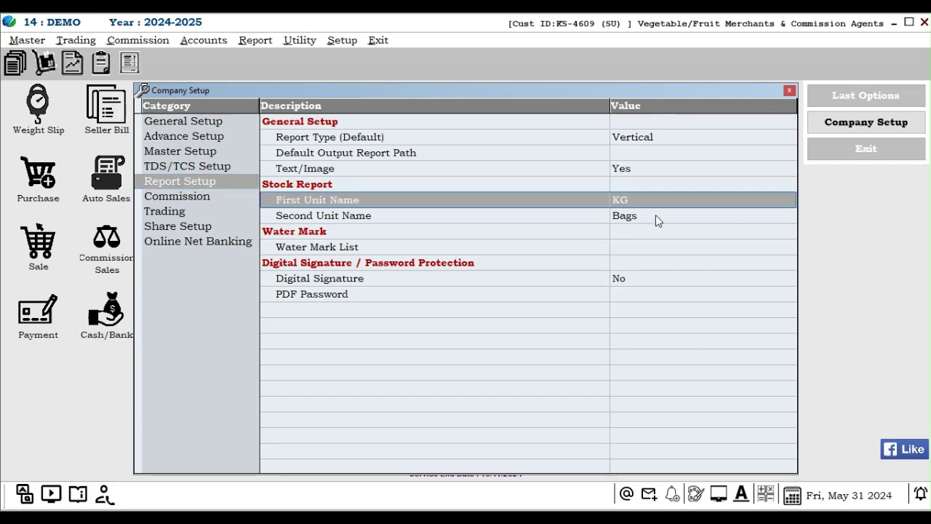
left_click(675, 217)
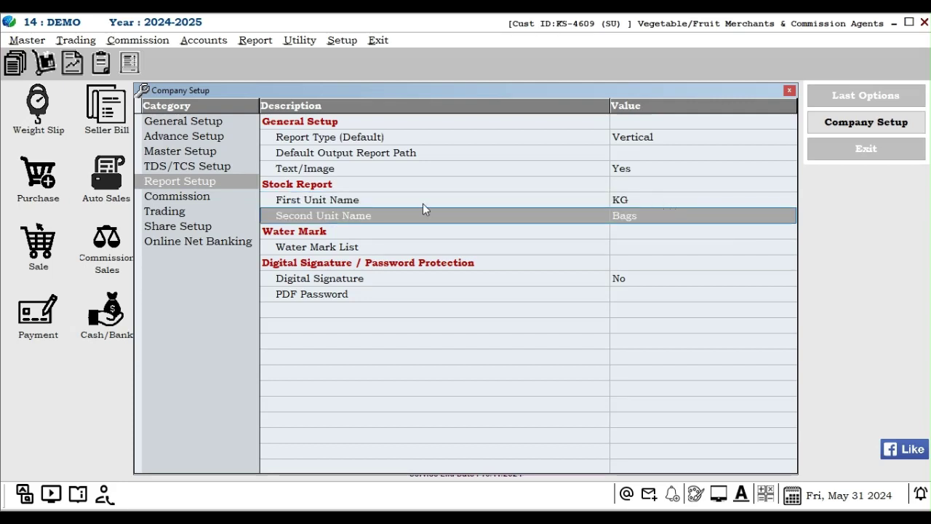
Step: In the Commission category, set Multiple Item in One Bill to Yes and Seller Bill Type to Account Sales
left_click(156, 196)
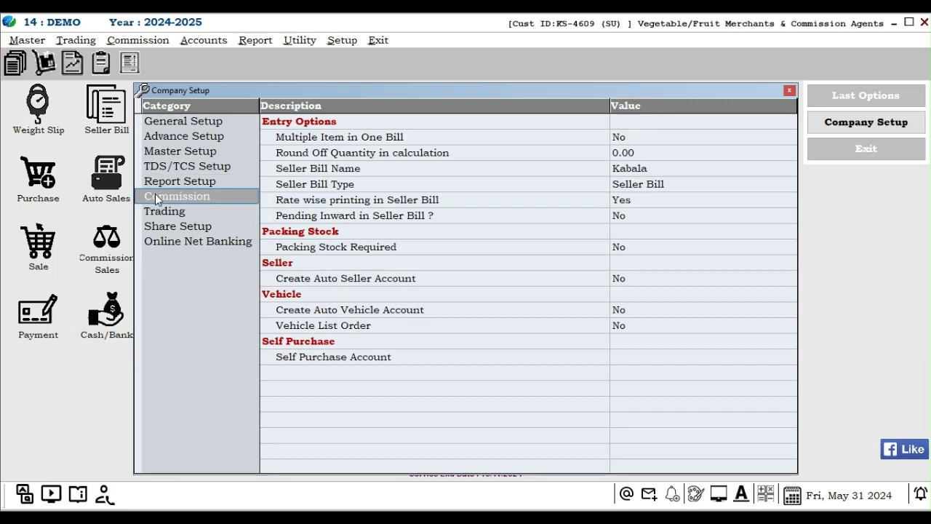
left_click(344, 140)
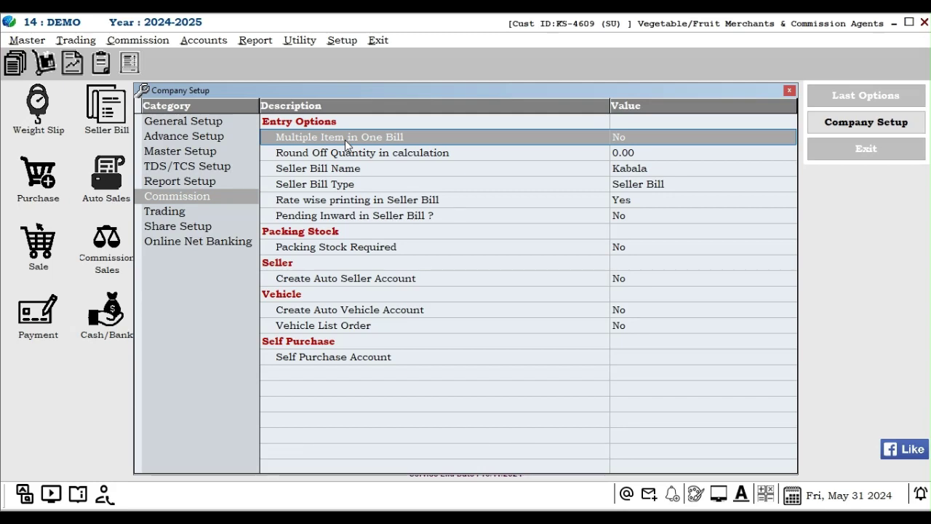
key("y")
key("Down")
key("Down")
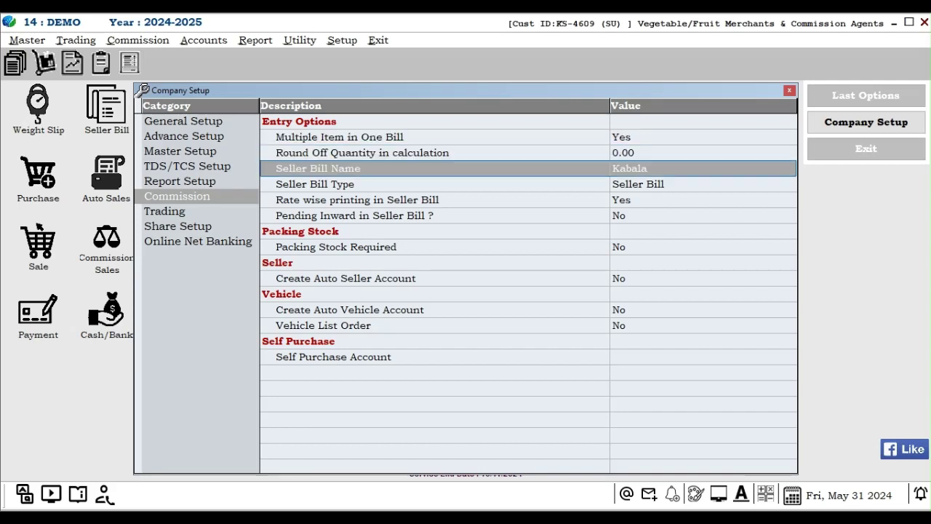
key("Down")
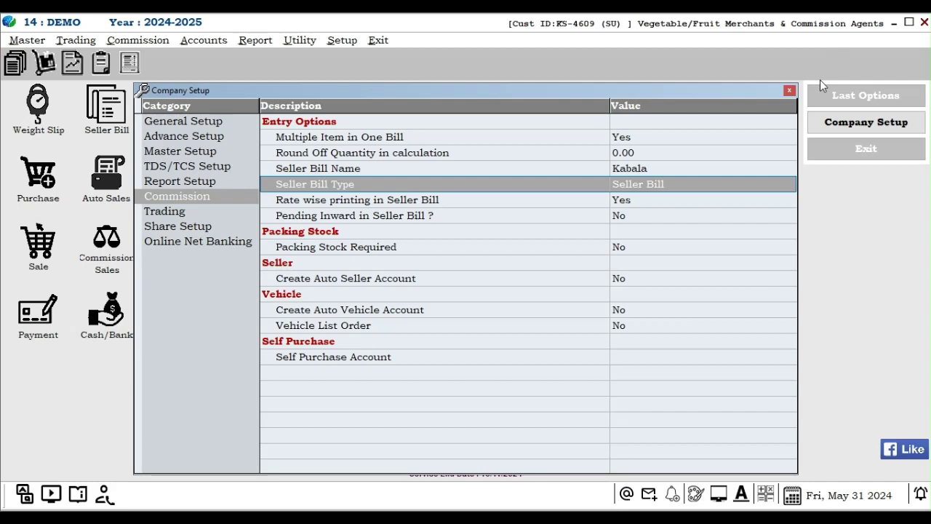
key("space")
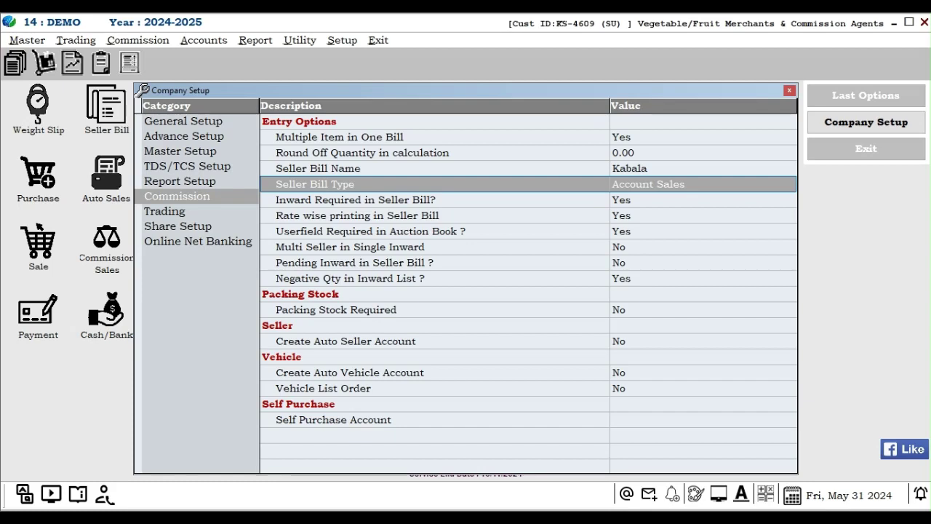
Step: Set Packing Stock Required to Yes in the Commission category
key("Down")
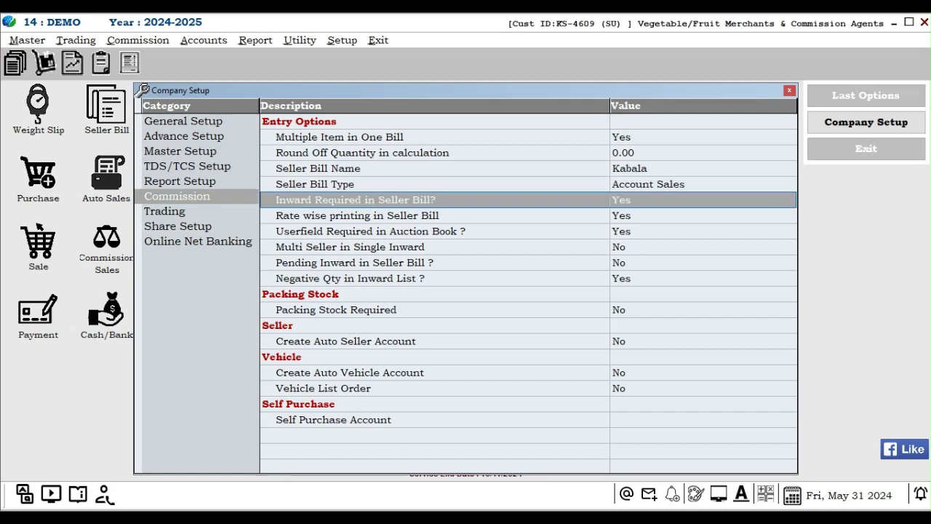
key("Down")
key("Down")
key("Down")
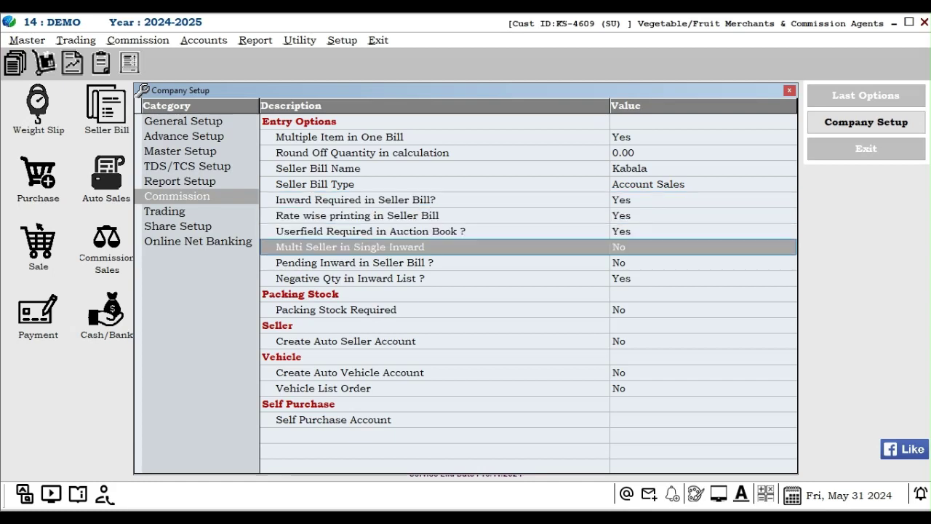
key("Down")
key("Down")
key("Down")
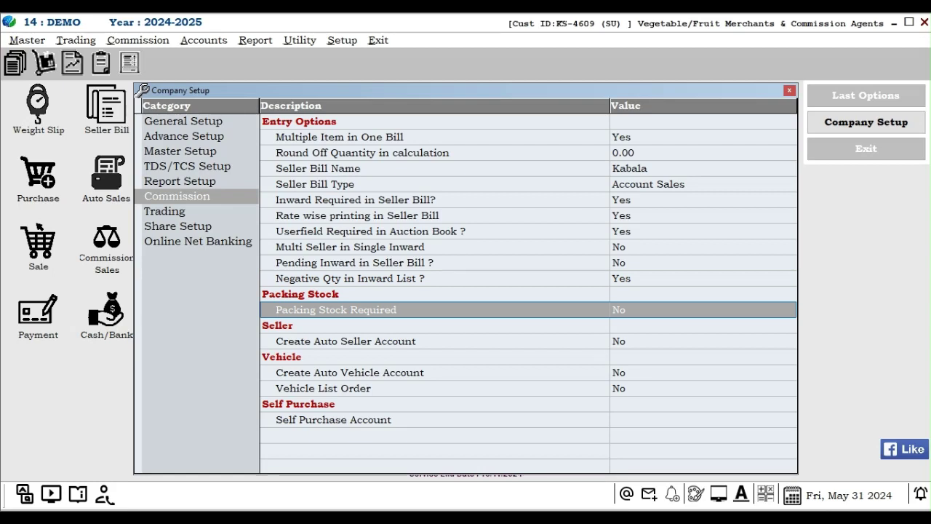
key("y")
Step: Look through the additional Packing Stock options and the Seller, Vehicle and Self Purchase settings of the Commission category
key("Down")
key("Down")
key("Down")
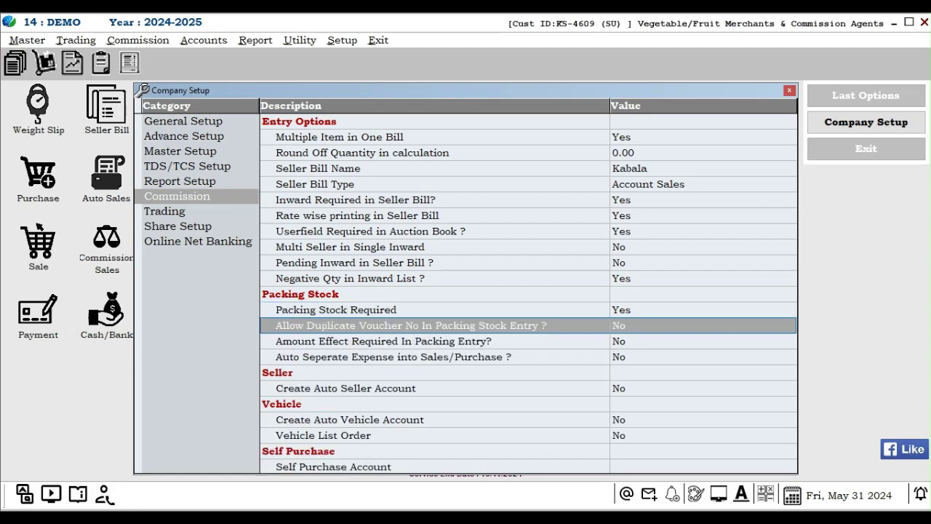
key("Down")
key("Down")
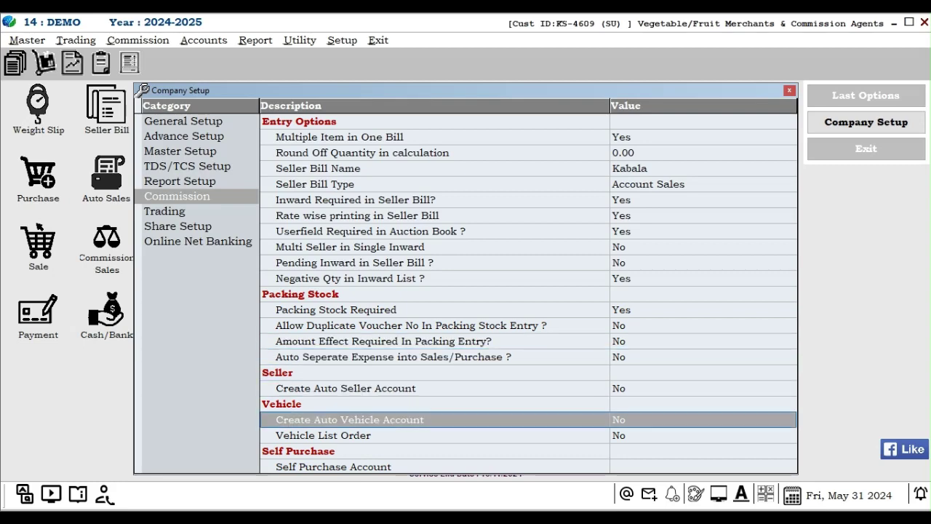
key("Down")
key("Down")
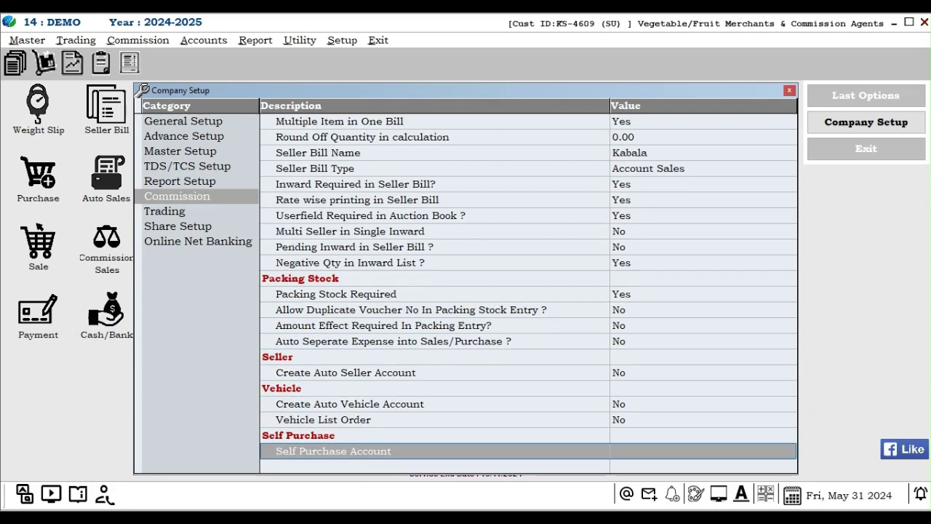
key("Down")
key("Up")
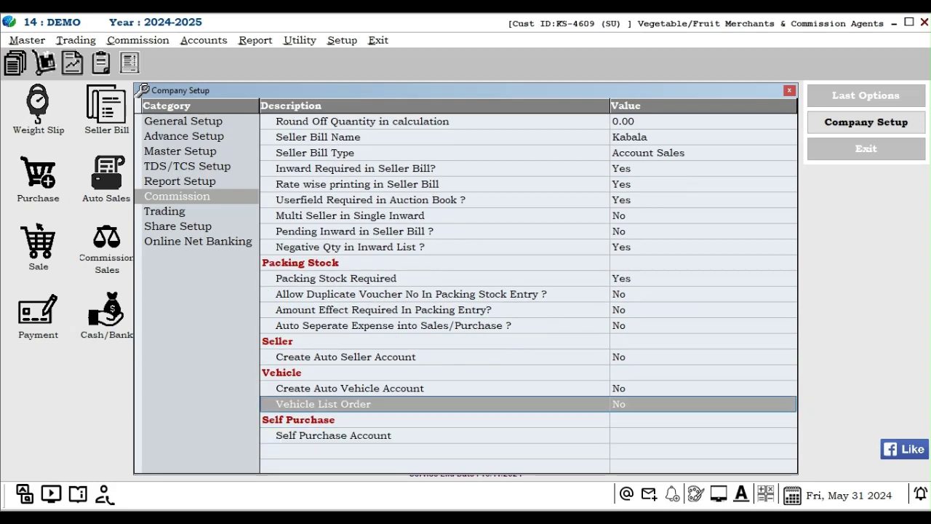
key("Up")
key("Up")
key("Up")
key("Up")
key("Up")
key("Up")
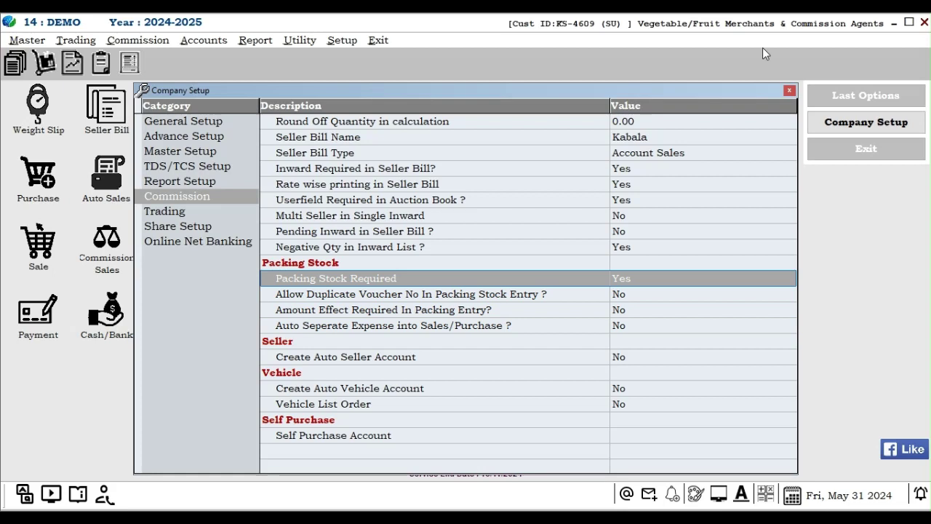
Step: Review the Trading, Share Setup and Online Net Banking categories of the Company Setup
left_click(162, 211)
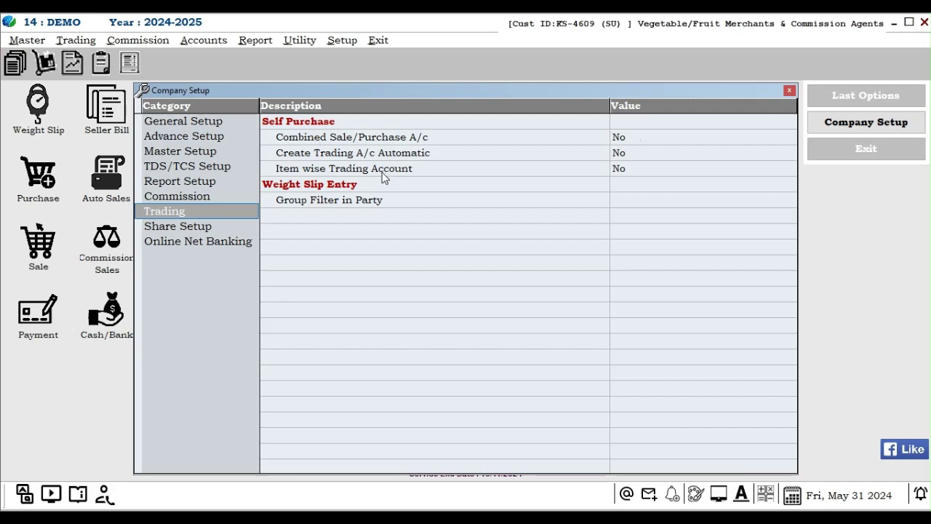
left_click(175, 229)
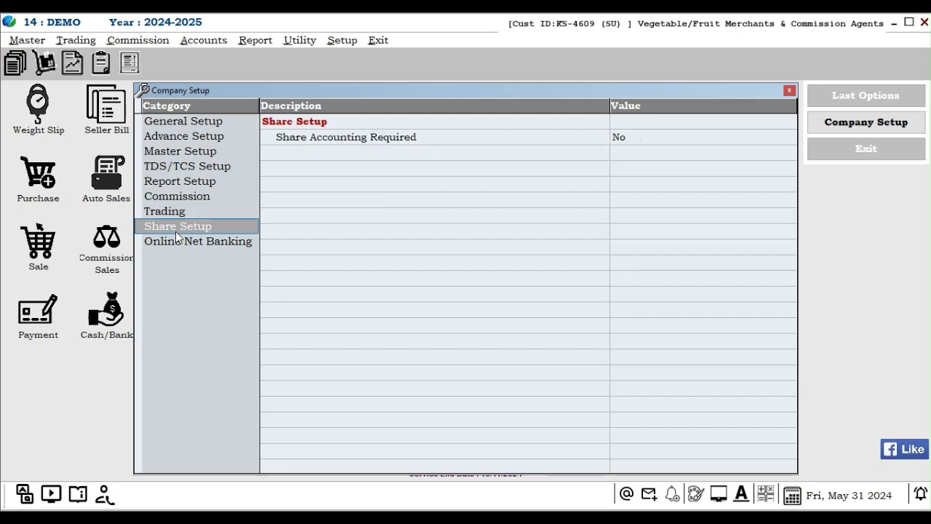
left_click(176, 242)
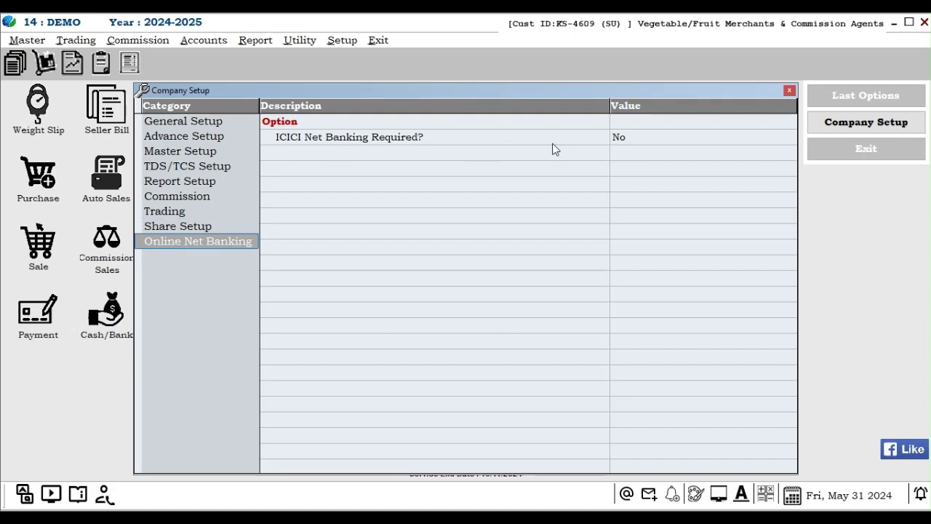
left_click(176, 228)
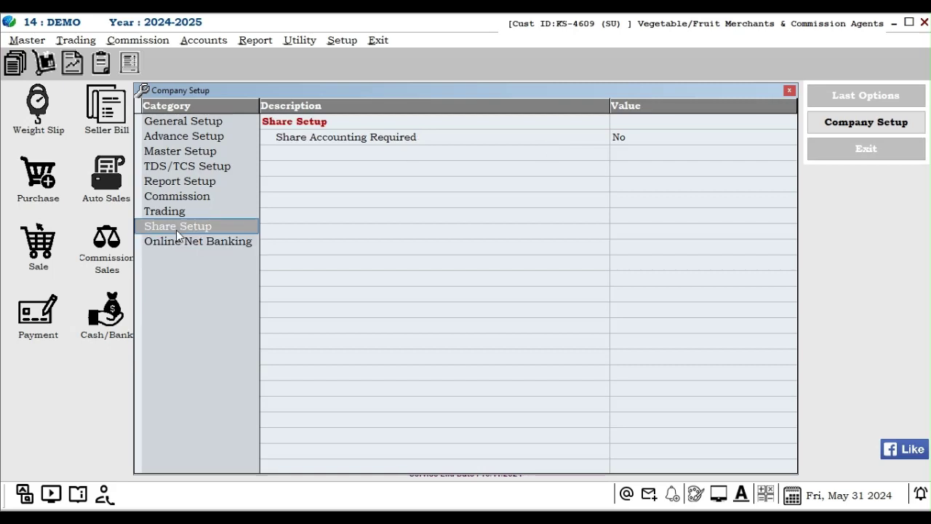
Step: Apply the Company Setup changes and open the Voucher Setup
left_click(492, 285)
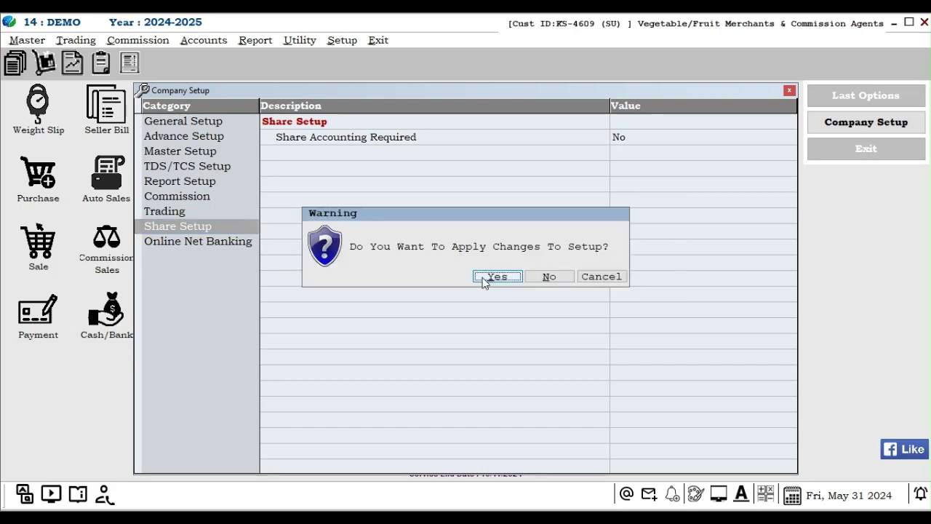
left_click(485, 279)
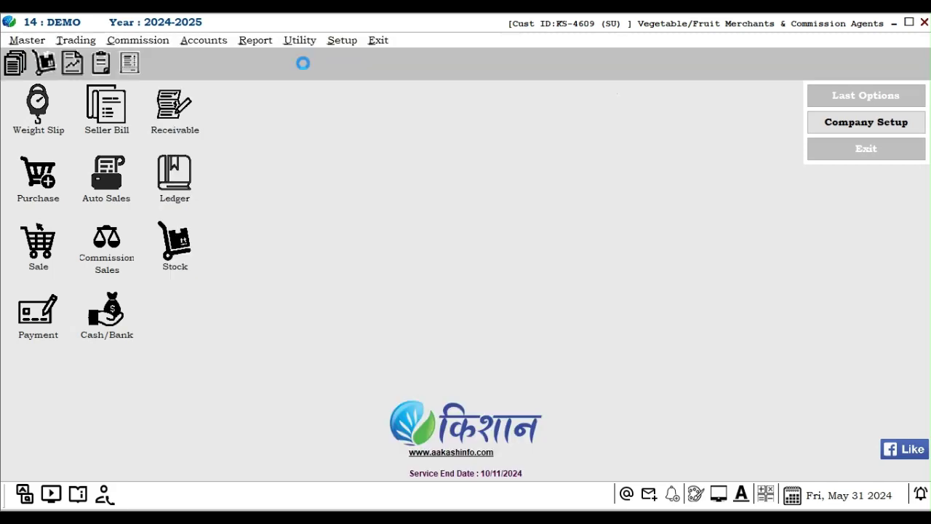
left_click(348, 42)
left_click(359, 75)
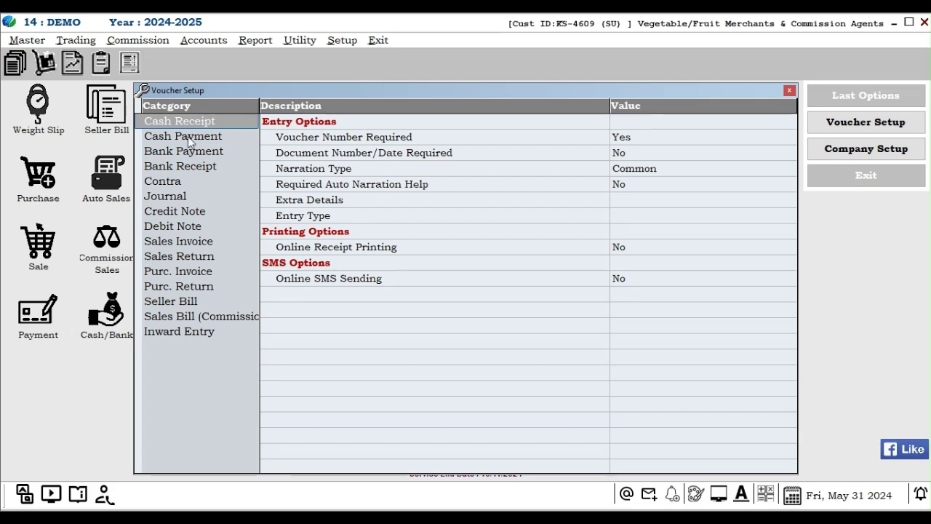
Step: Look through the Cash Receipt, Cash Payment and Sales Return voucher categories and open the Sales Invoice category
left_click(370, 140)
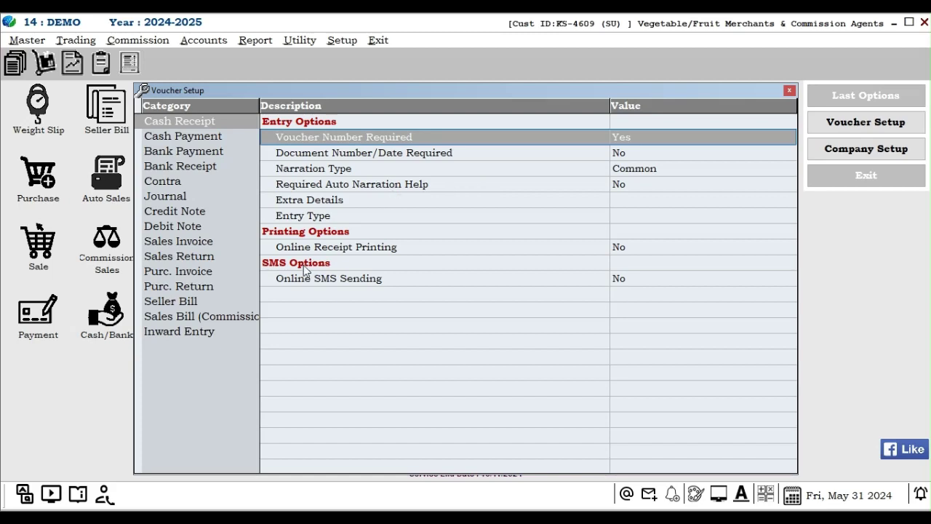
left_click(197, 136)
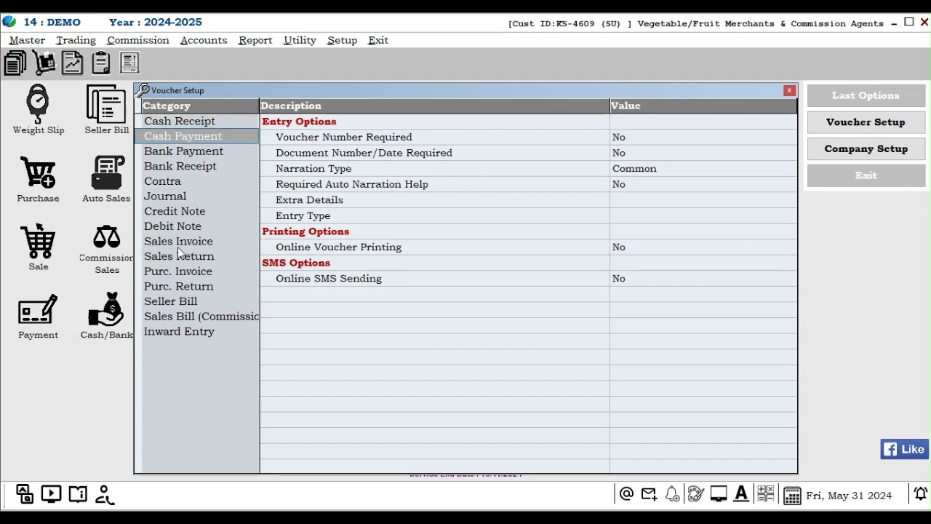
left_click(180, 256)
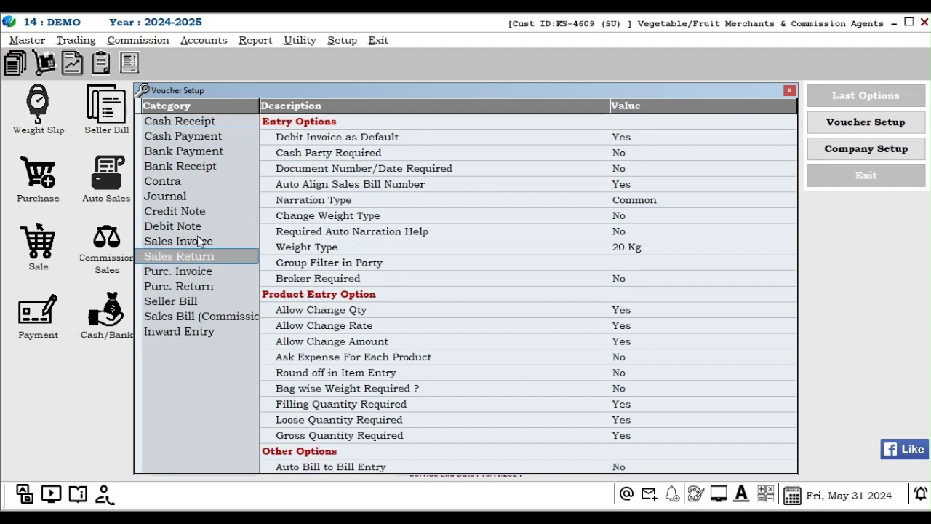
left_click(198, 241)
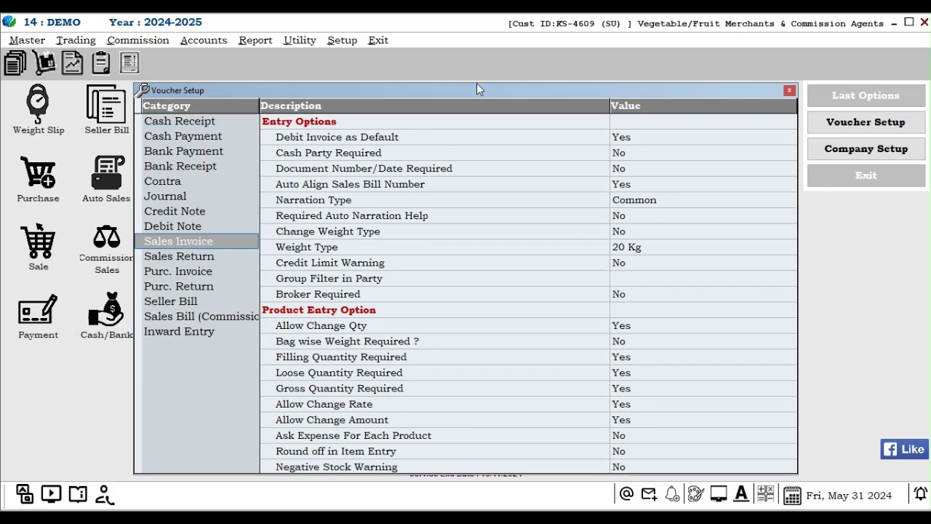
Step: Examine the Sales Invoice entry options from Debit Invoice as Default through Weight Type
left_click(356, 139)
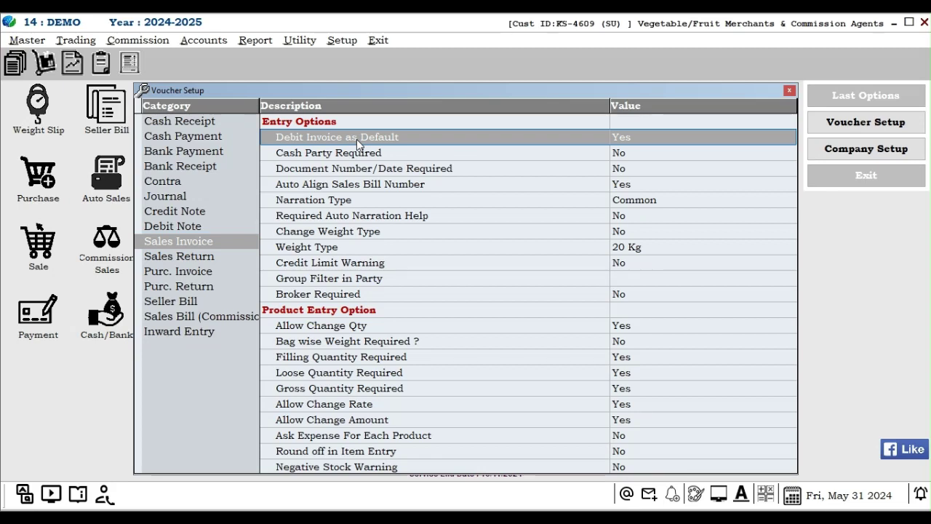
key("Down")
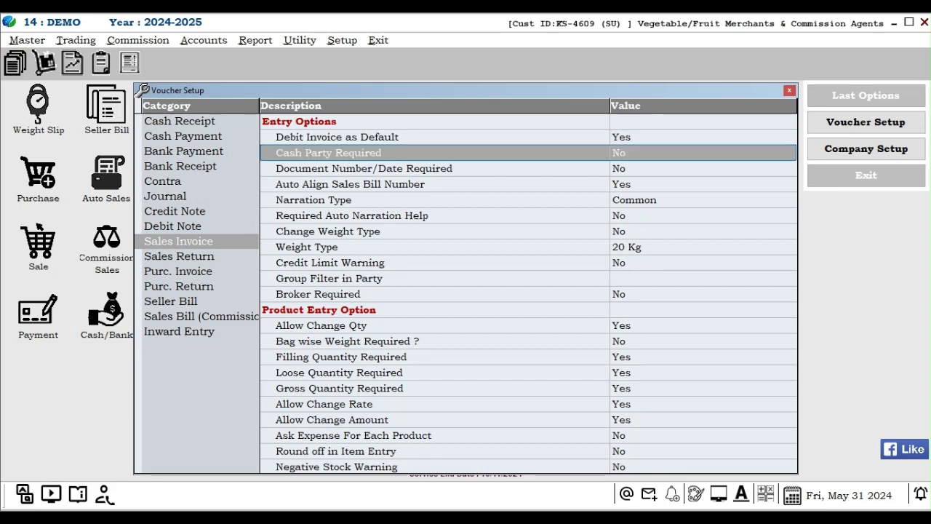
key("Up")
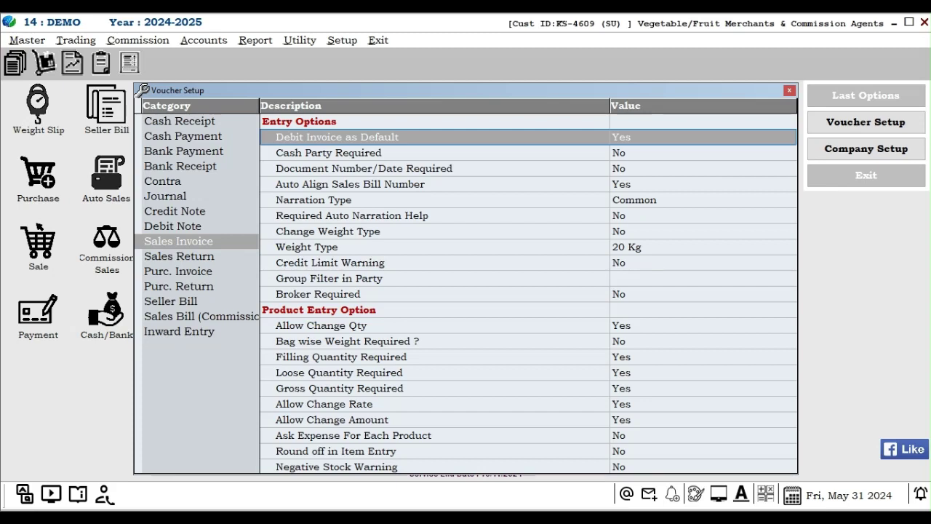
left_click(328, 153)
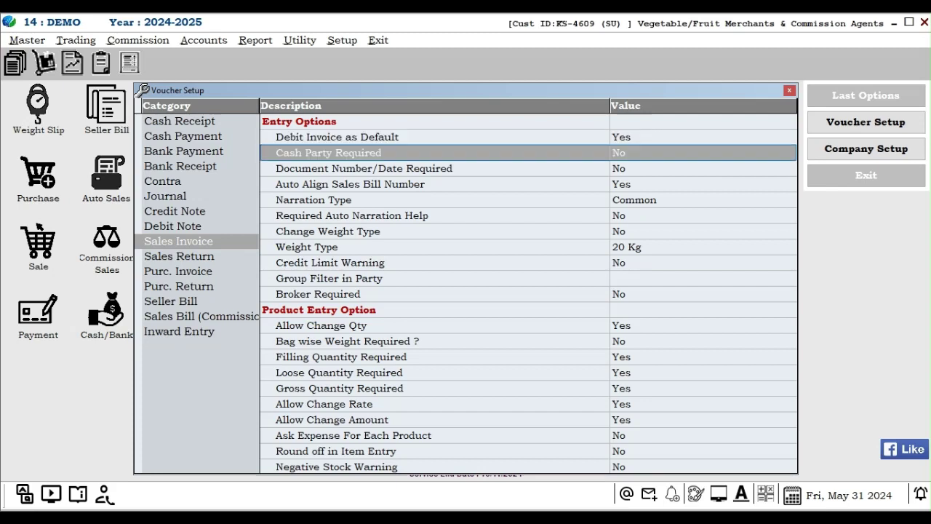
key("Down")
key("Down")
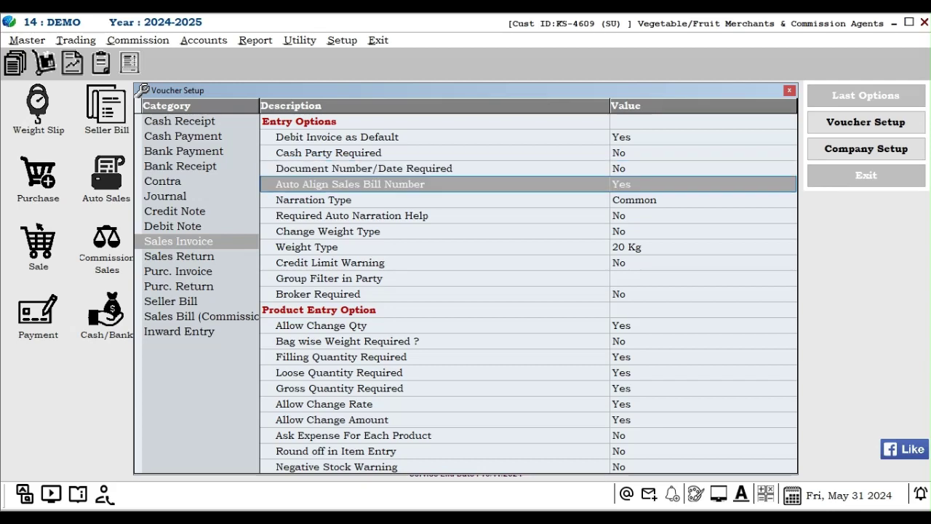
key("Down")
key("Down")
key("Down")
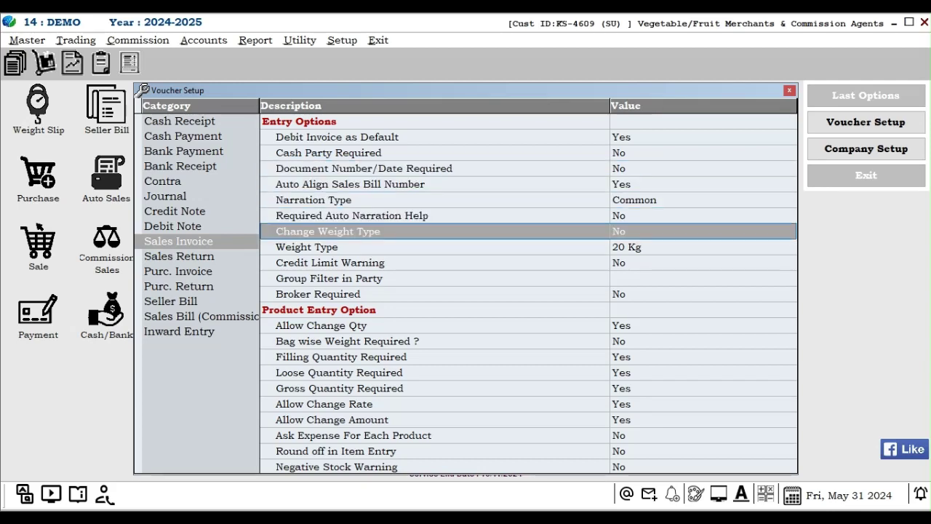
key("Down")
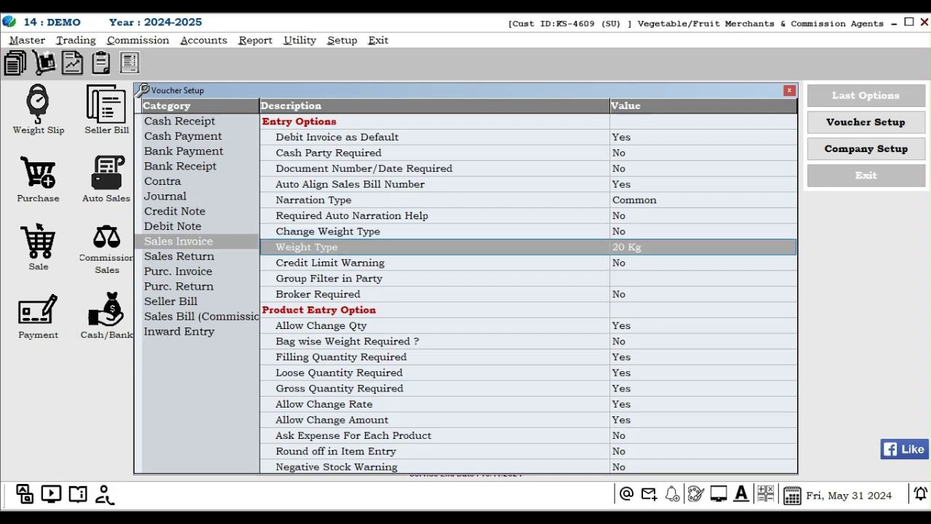
key("Up")
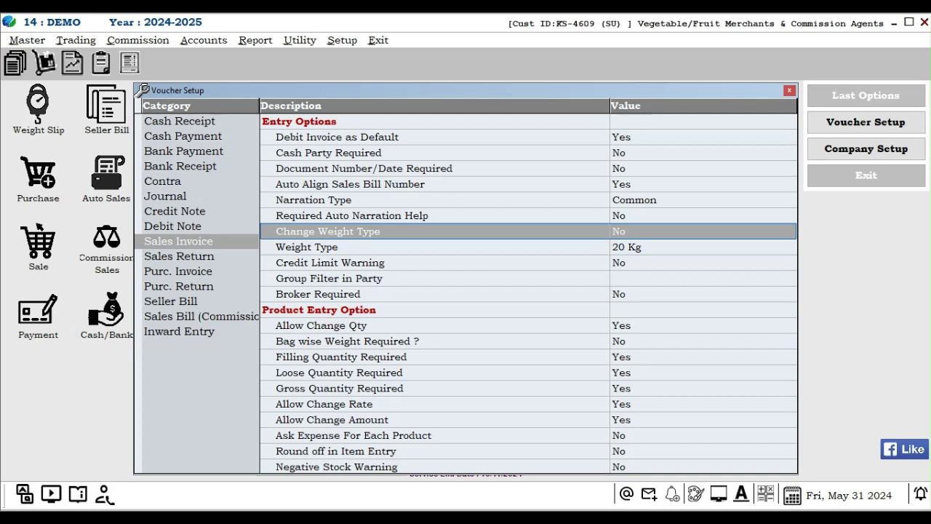
Step: Cycle through the Weight Type choices of the Sales Invoice category and set it to Unit
key("Down")
key("space")
key("space")
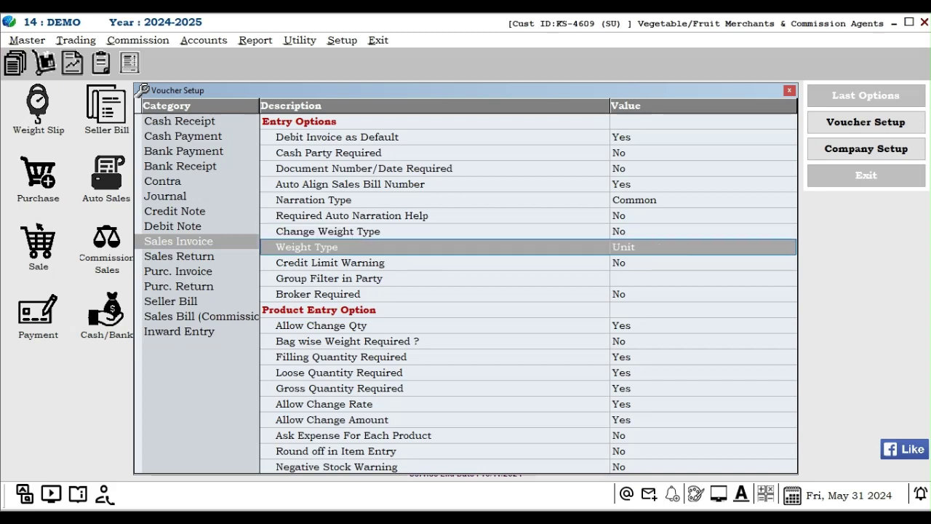
key("Down")
key("Up")
key("space")
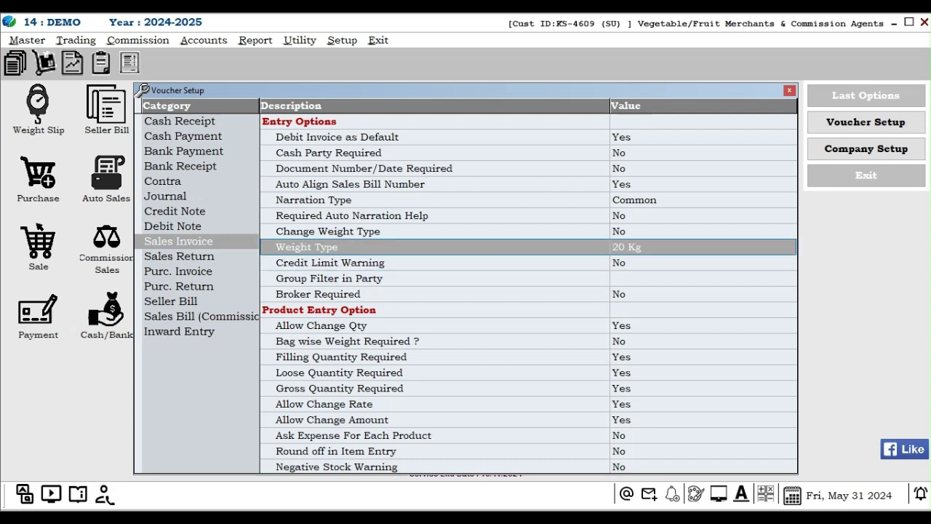
key("space")
key("space")
key("Up")
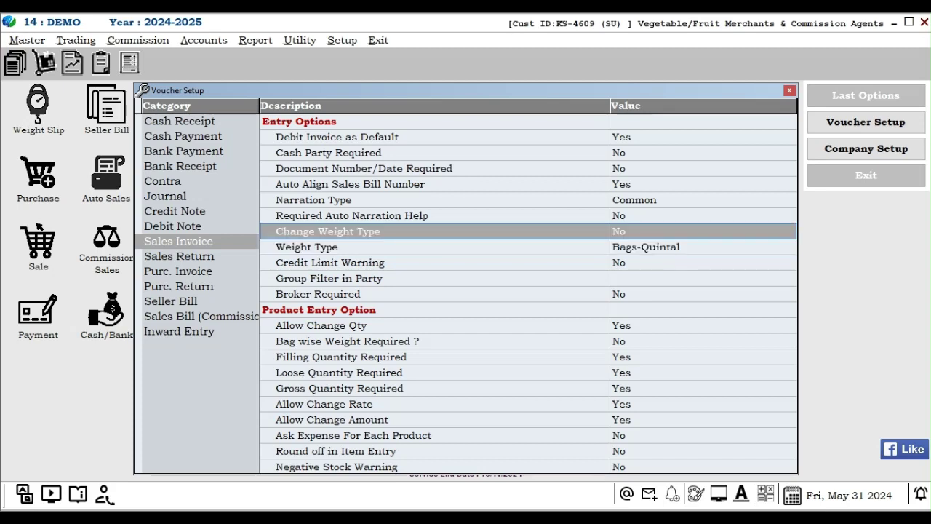
key("Down")
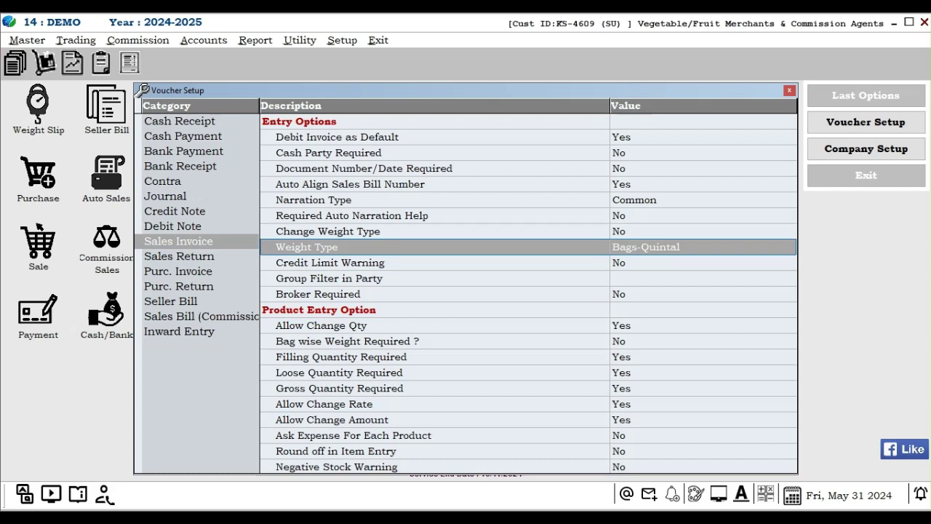
key("space")
key("Down")
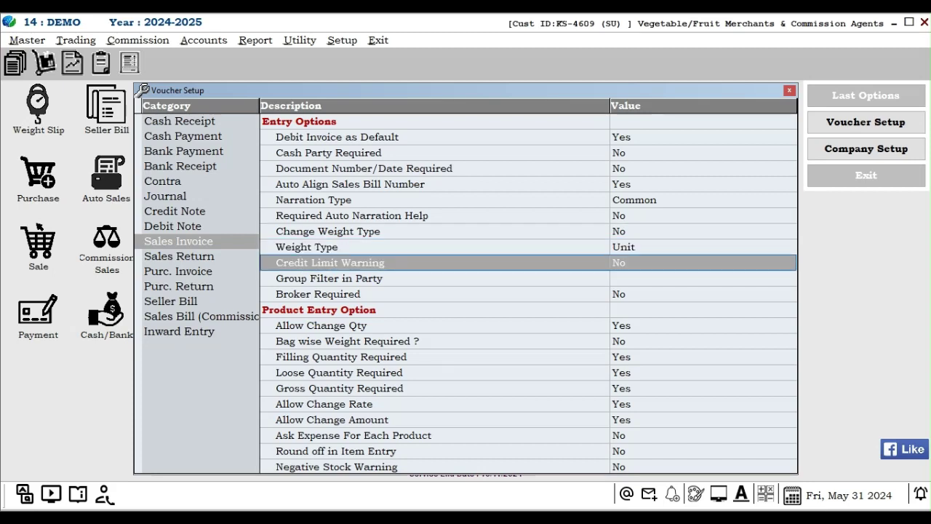
Step: Set Filling, Loose and Gross Quantity Required to No in the Sales Invoice product entry options
key("Down")
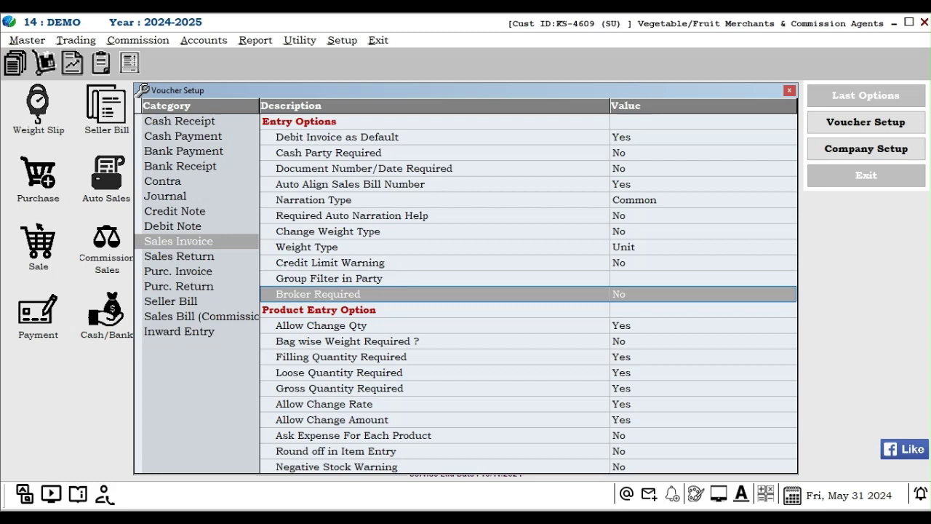
key("Down")
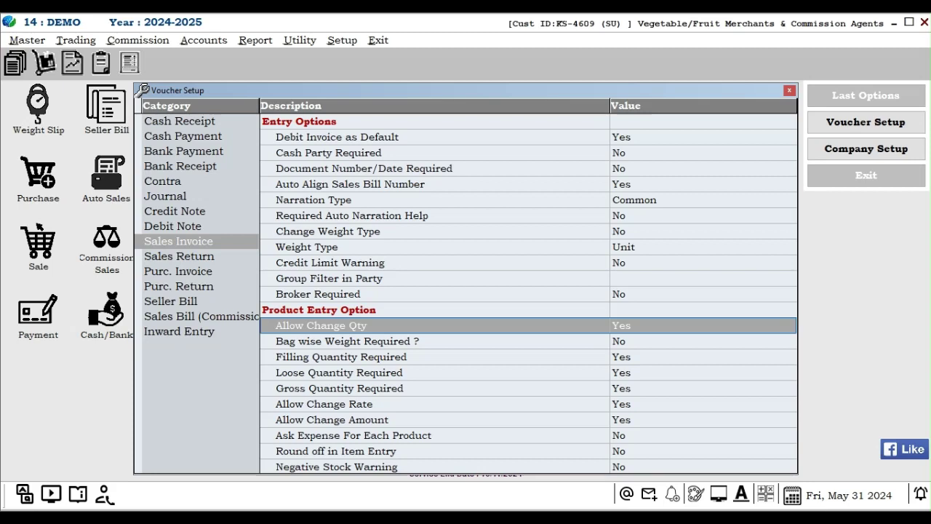
left_click(346, 341)
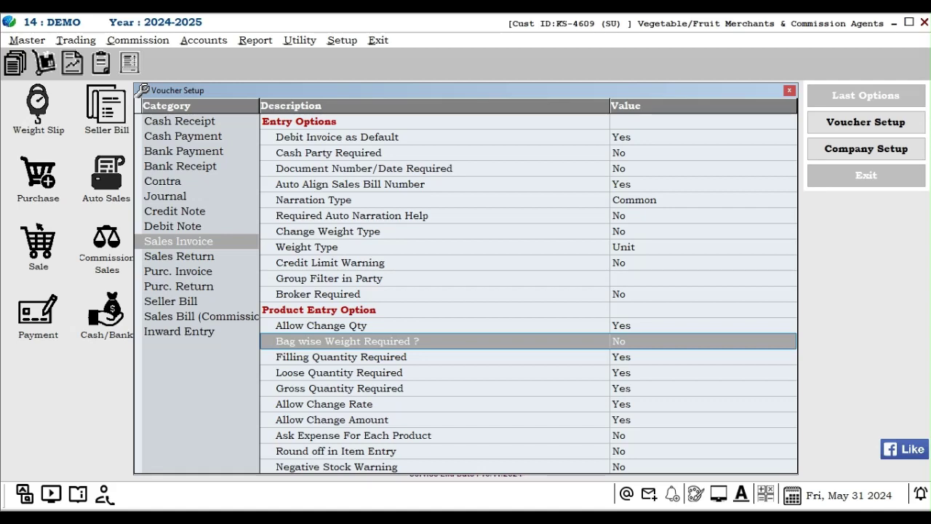
left_click(341, 357)
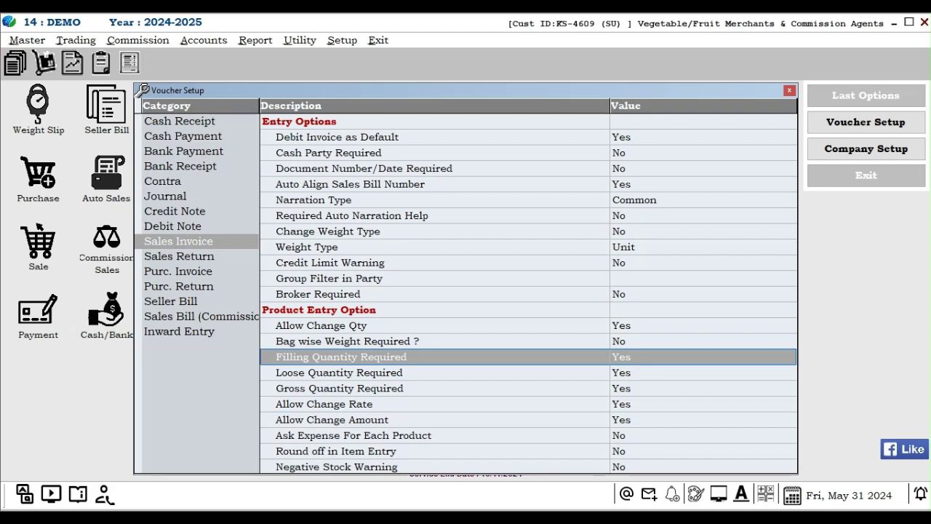
key("n")
key("Down")
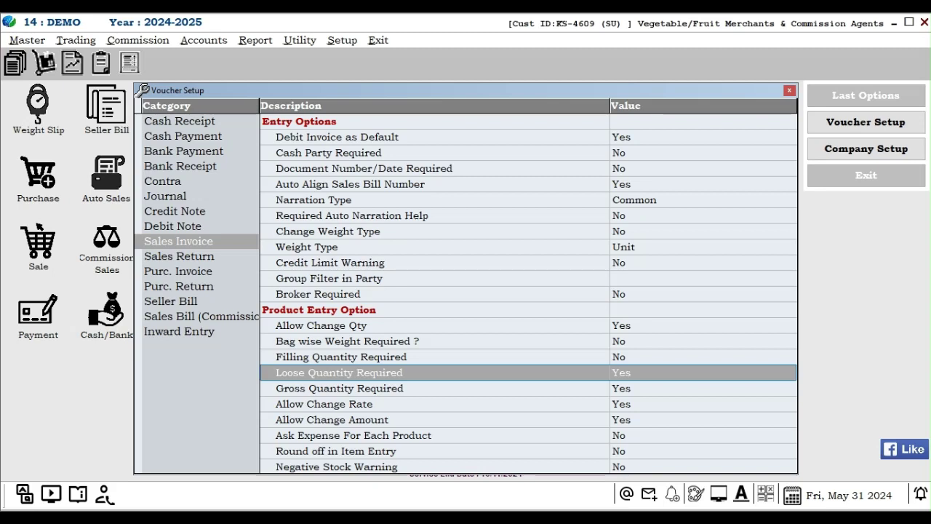
key("Down")
key("Up")
key("n")
key("Down")
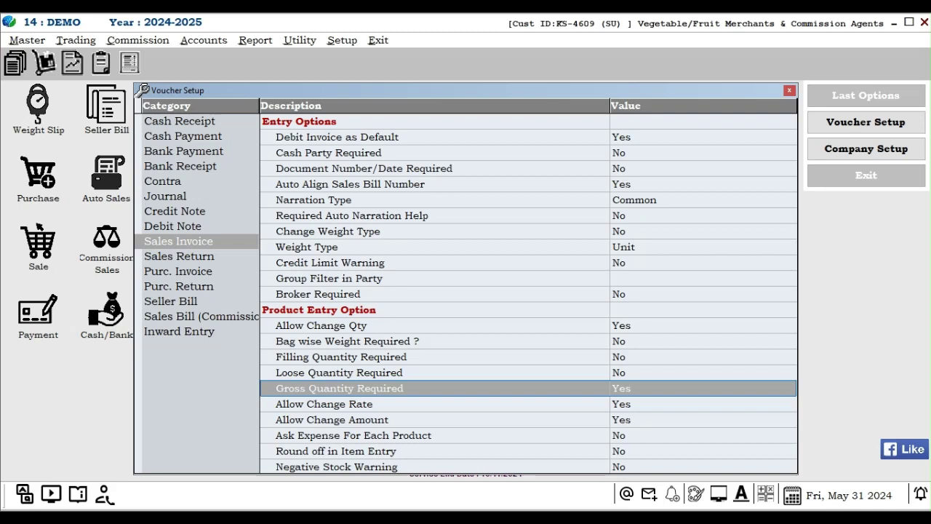
key("n")
Step: Examine the remaining Sales Invoice product entry options, including item round-off and Negative Stock Warning, and the Auto Bill to Bill Entry option
key("Down")
key("Down")
key("Down")
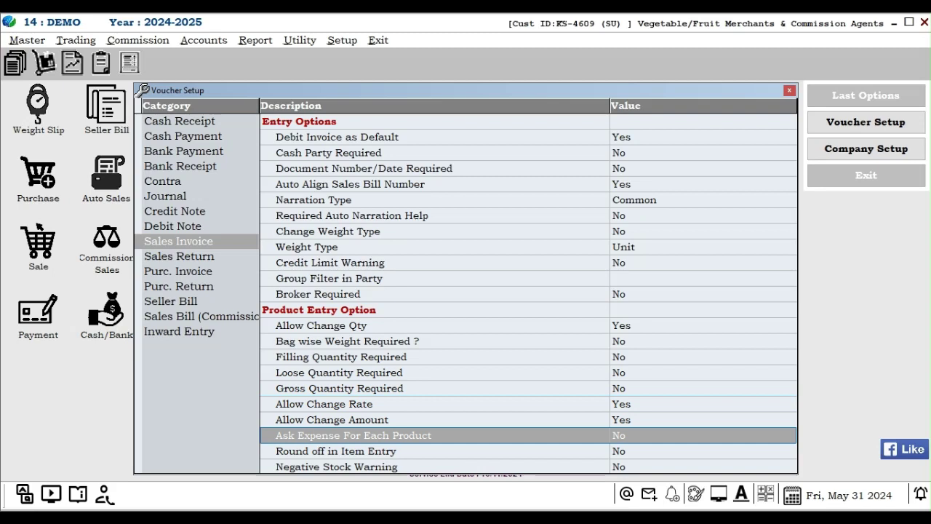
key("Down")
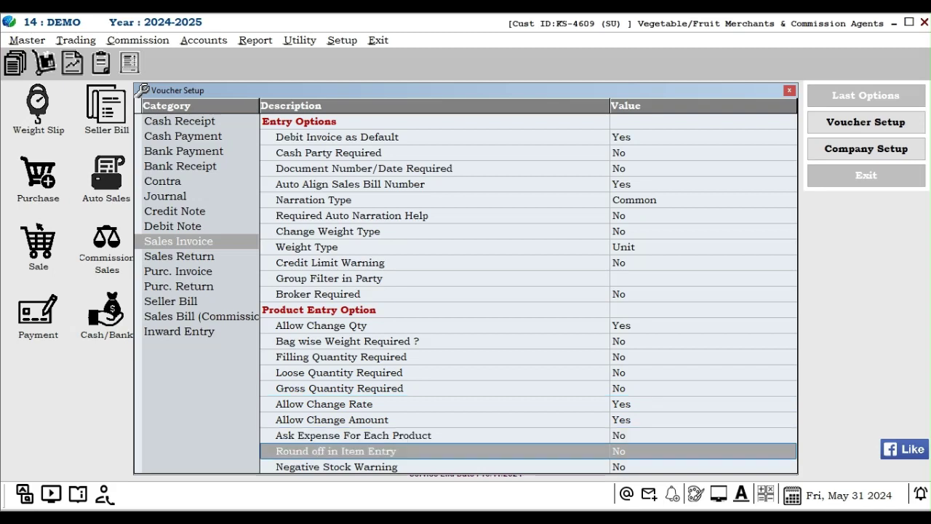
key("Up")
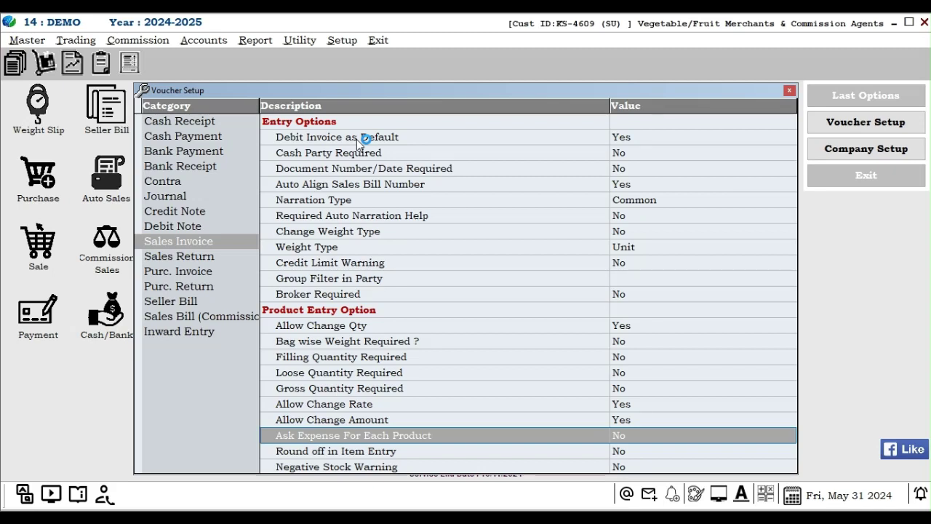
key("Down")
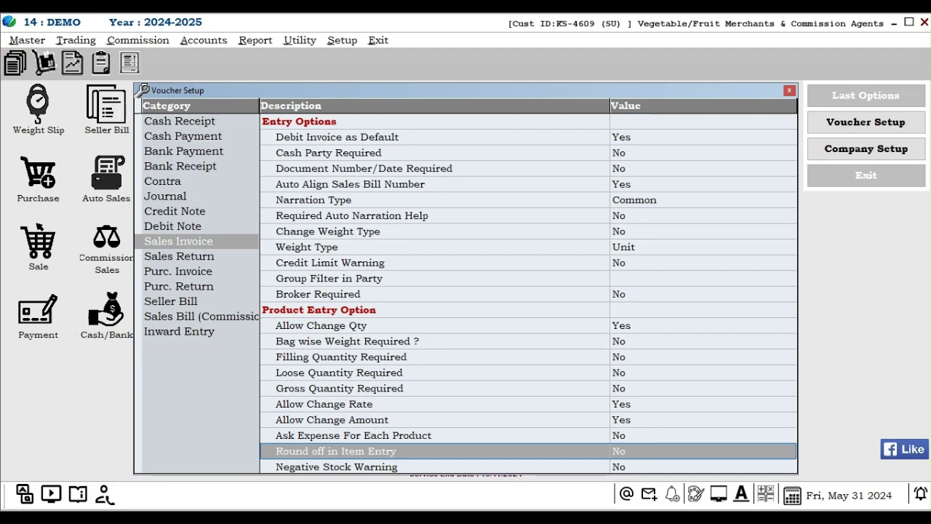
key("Down")
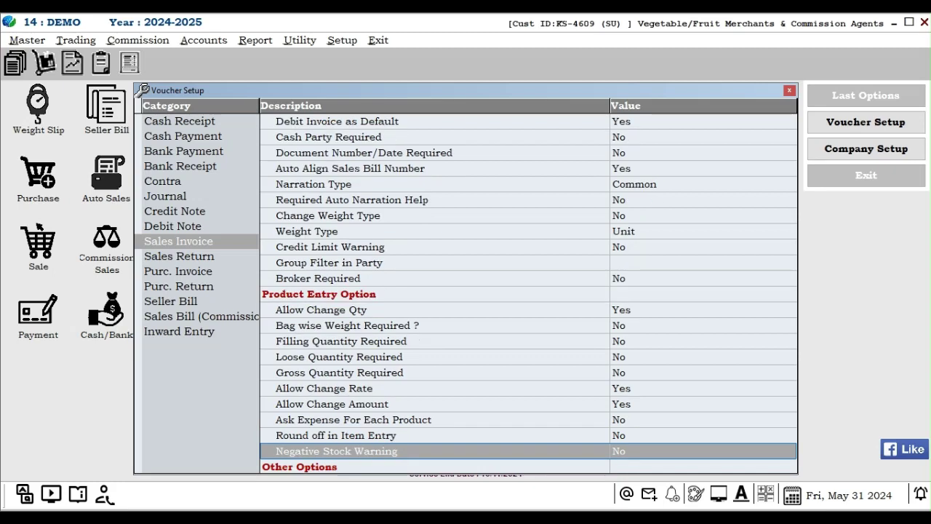
key("Down")
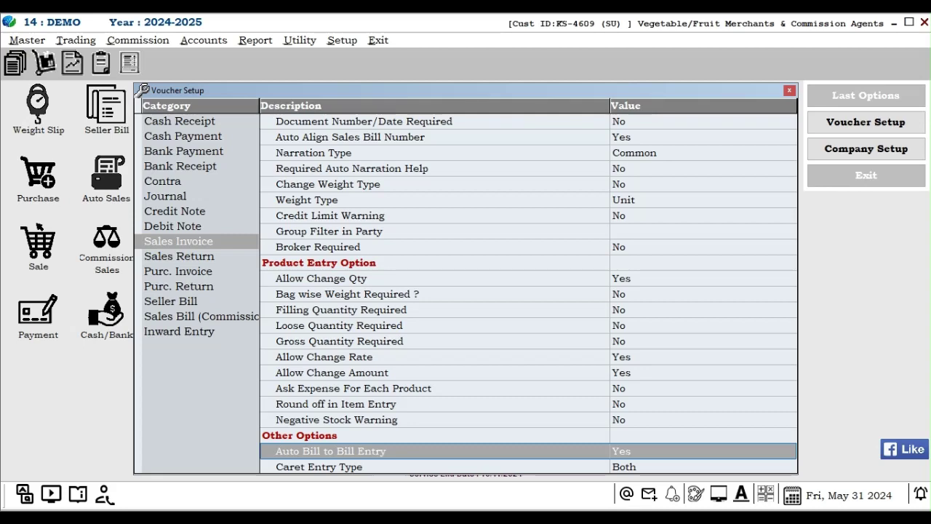
Step: Set Caret Entry Type to Entry Wise in the other options of the Sales Invoice category
key("Down")
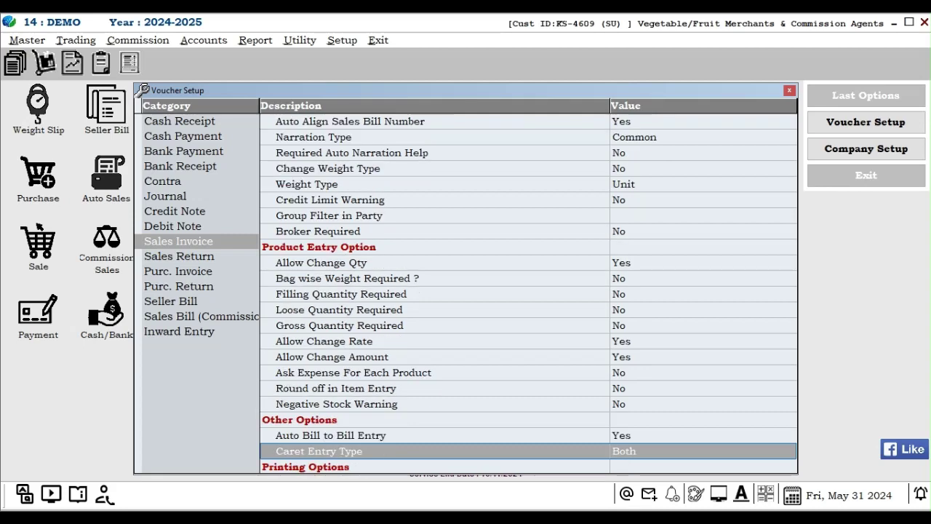
key("Up")
key("Down")
key("space")
Step: Review the printing, SMS and Expense Detail options of the Sales Invoice category and open the Purc. Invoice category
key("Down")
key("Down")
key("Down")
key("Down")
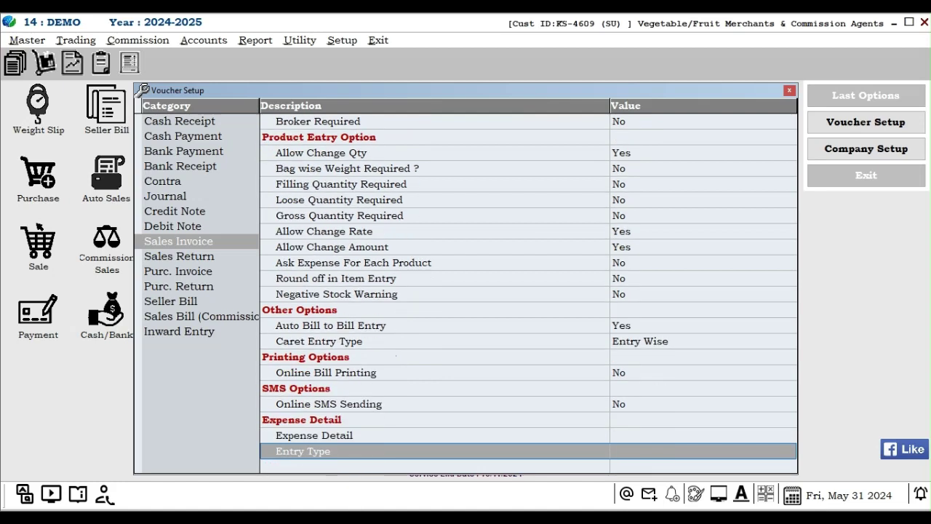
key("Up")
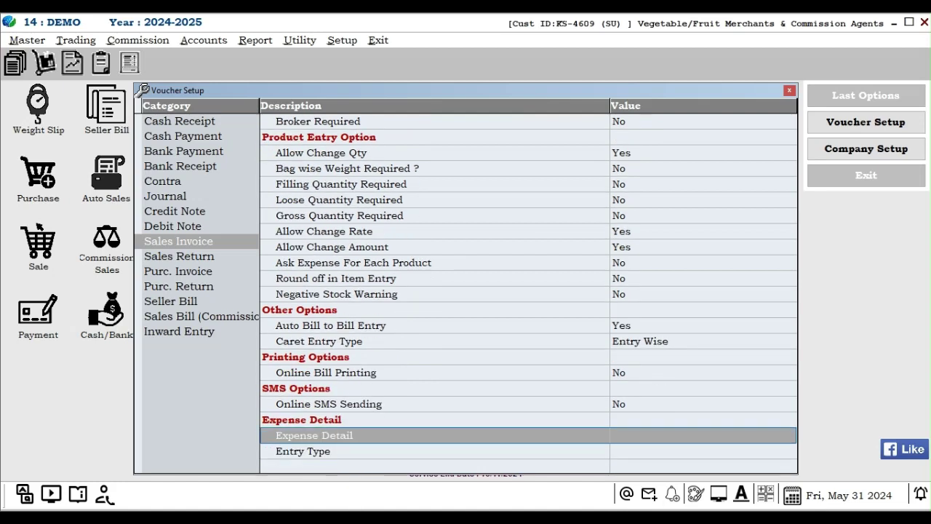
key("Down")
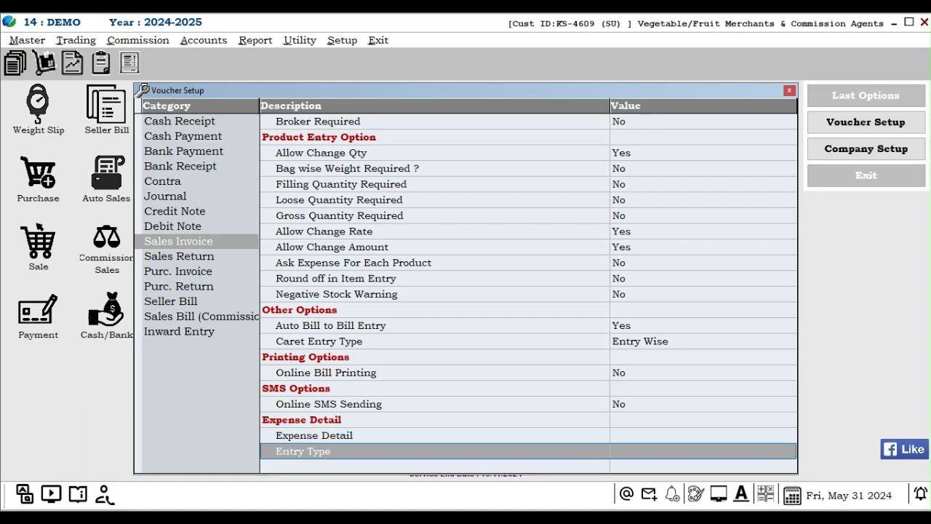
key("Up")
key("Down")
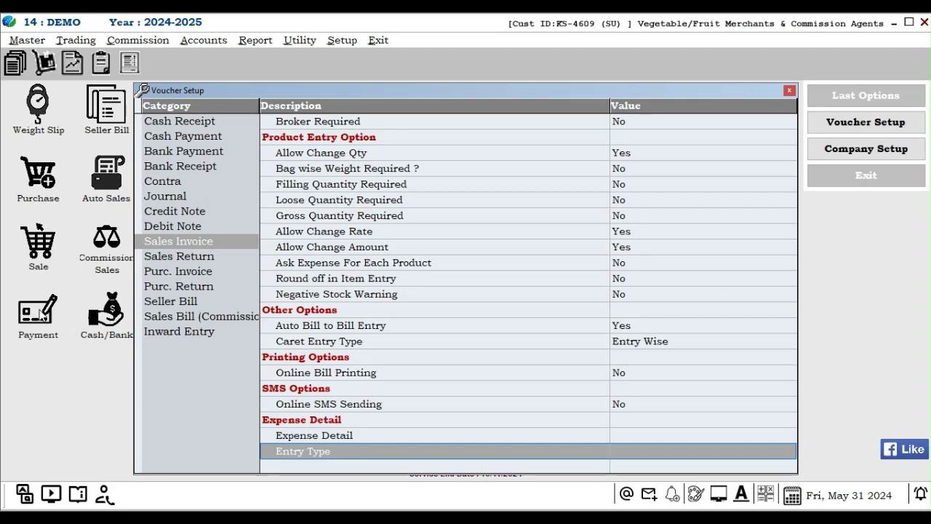
left_click(177, 272)
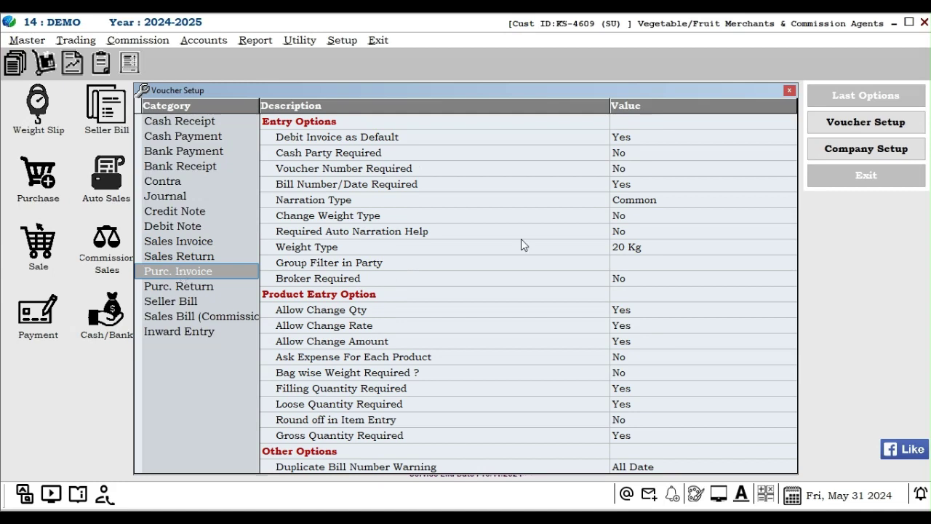
Step: Set Weight Type to Unit in the entry options of the Purc. Invoice category
left_click(638, 248)
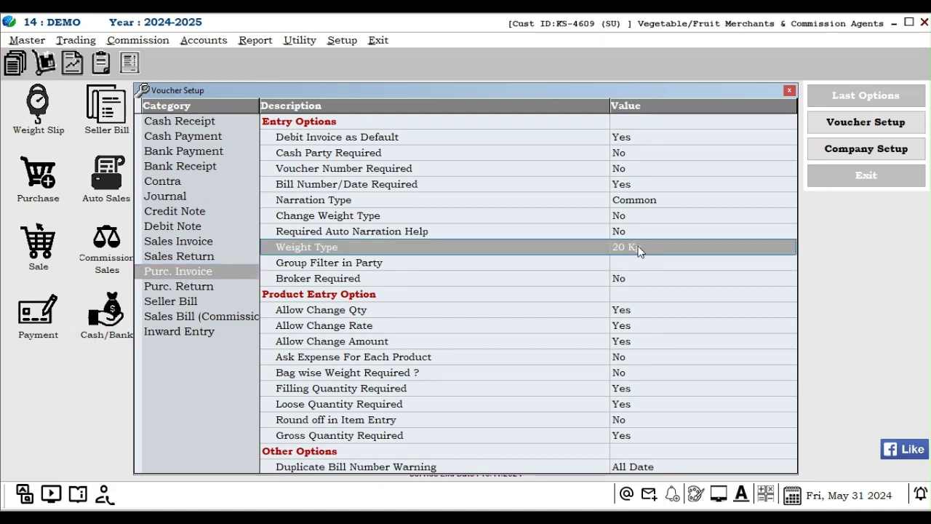
key("space")
key("space")
key("Up")
key("Up")
key("Up")
key("Down")
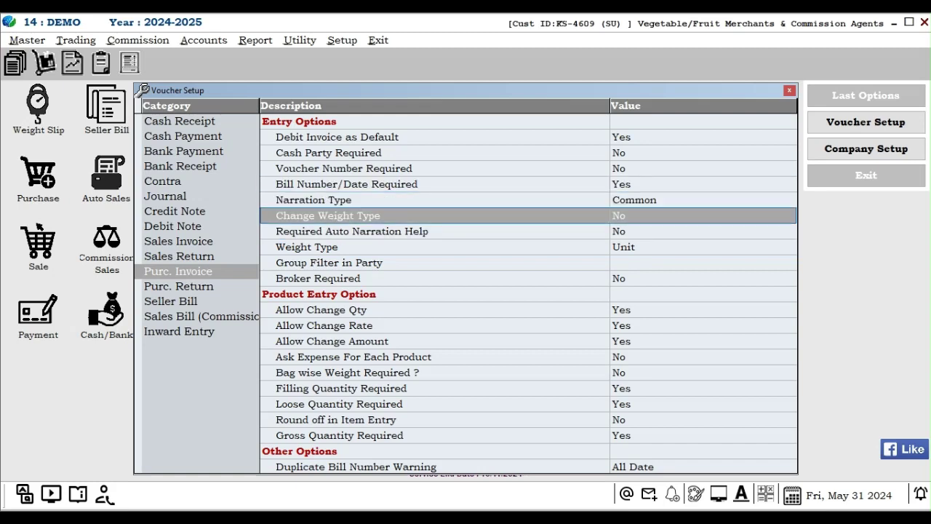
key("Up")
key("Up")
key("Up")
key("Up")
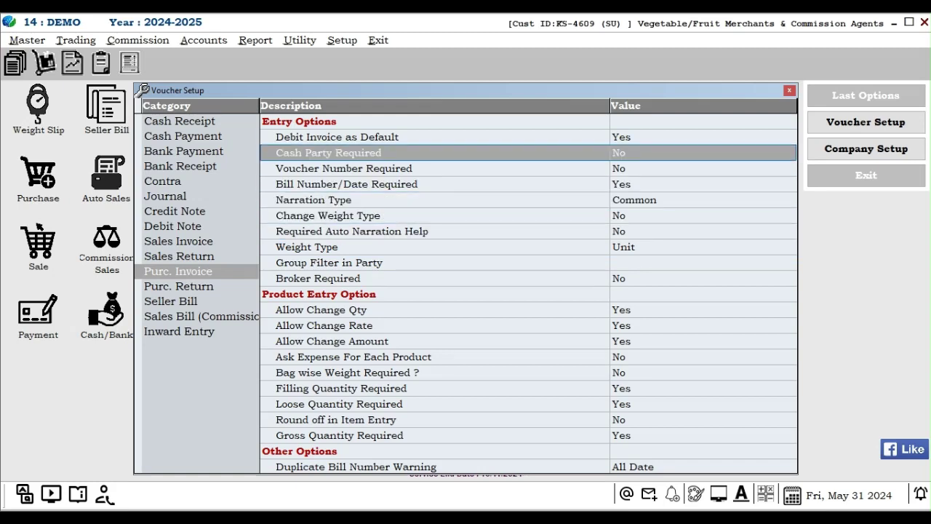
Step: Set Filling, Loose and Gross Quantity Required to No in the Purc. Invoice product entry options
key("Down")
key("Down")
key("Down")
key("Down")
key("Down")
key("Down")
key("Down")
key("Down")
key("Down")
key("Down")
key("Down")
key("Down")
key("Down")
key("Down")
key("Down")
key("Up")
key("Up")
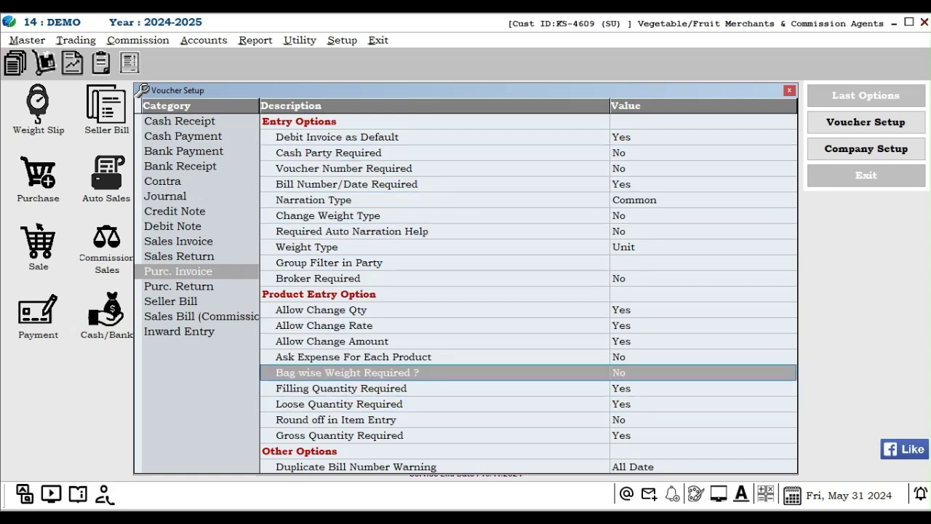
key("Down")
key("n")
key("Down")
key("n")
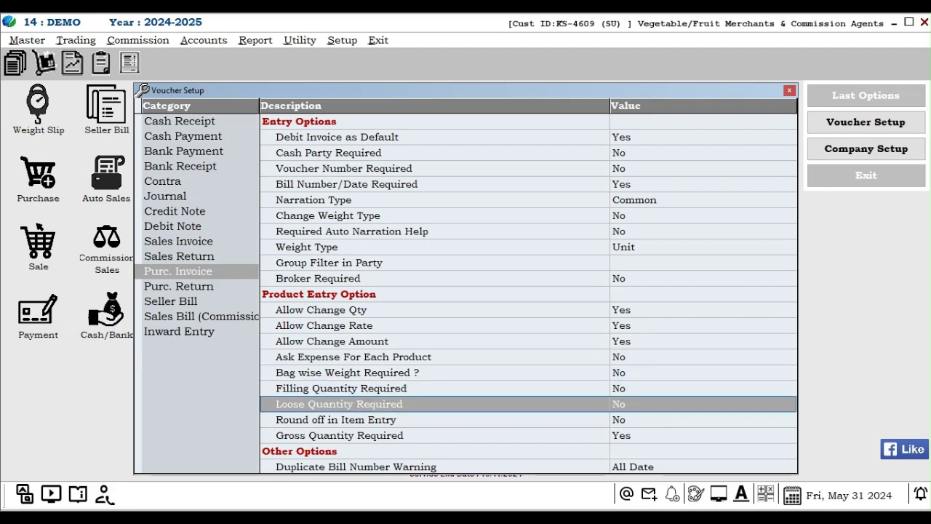
key("Down")
key("Down")
key("n")
key("Down")
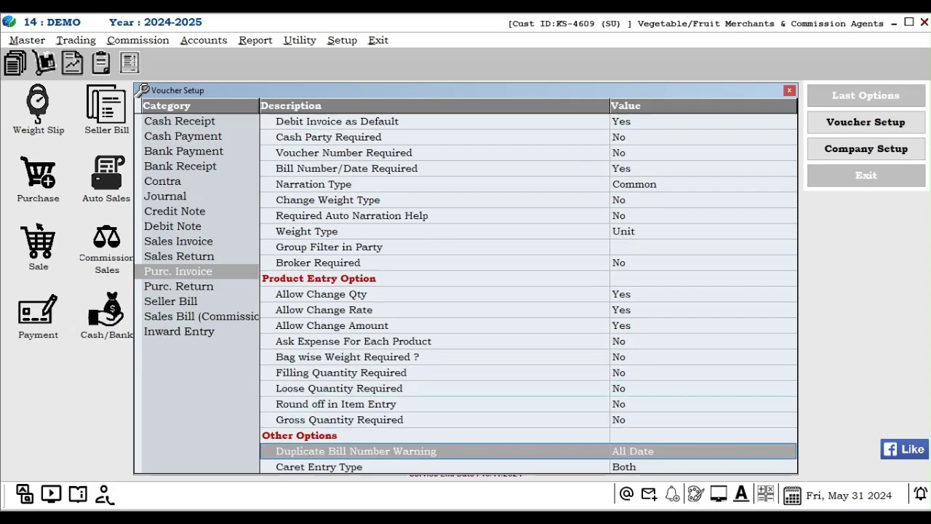
Step: Set Caret Entry Type to Entry Wise in the other options of the Purc. Invoice category
key("Down")
key("Down")
key("Down")
key("Down")
key("Down")
key("Up")
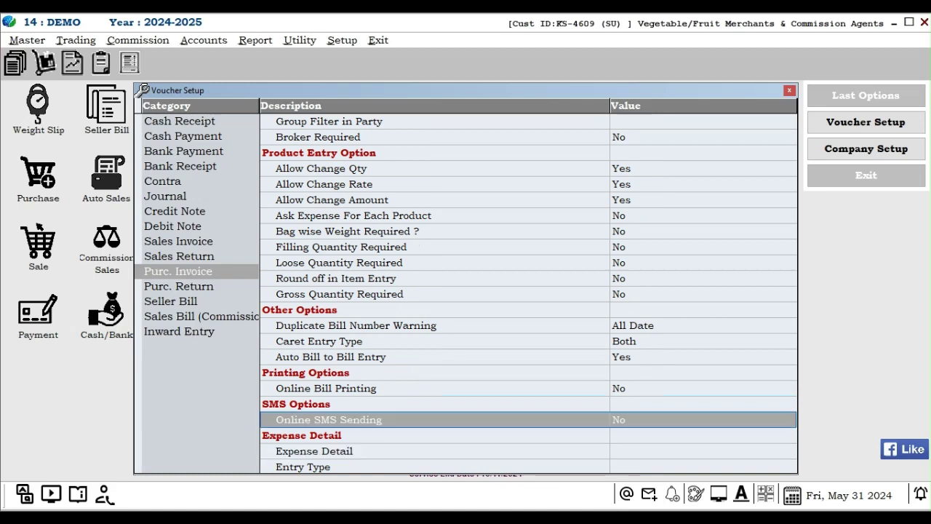
key("Up")
key("Up")
key("Up")
key("e")
Step: Review the Auto Bill to Bill Entry, printing, SMS and Expense Detail options of the Purc. Invoice category
key("Down")
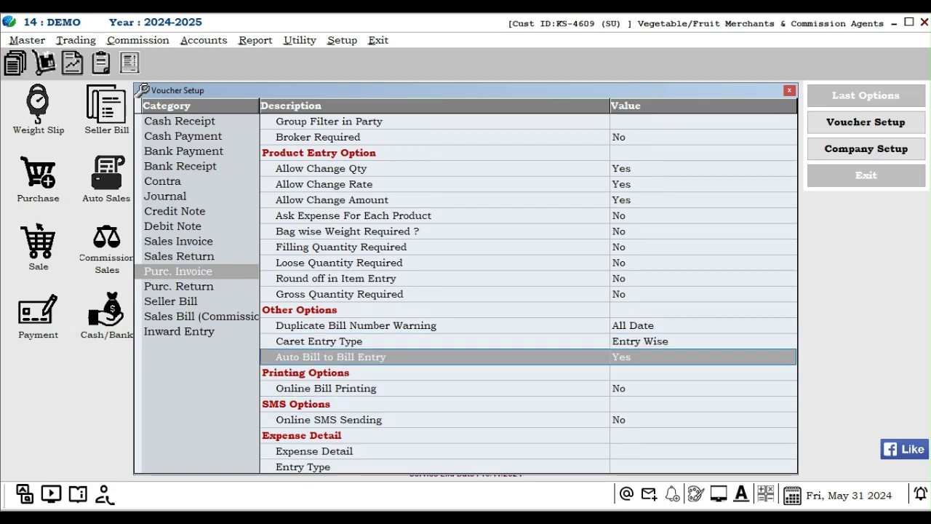
key("Down")
key("Down")
key("Down")
key("Down")
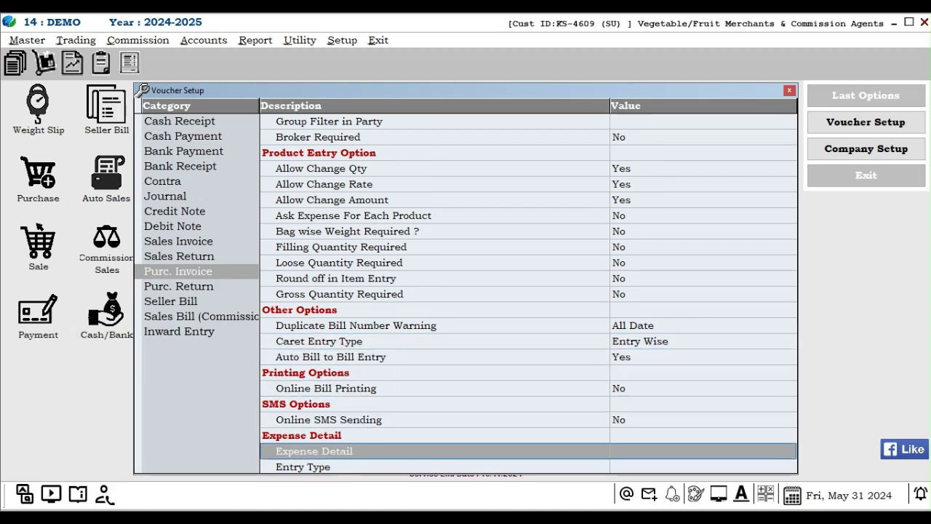
key("Up")
key("Up")
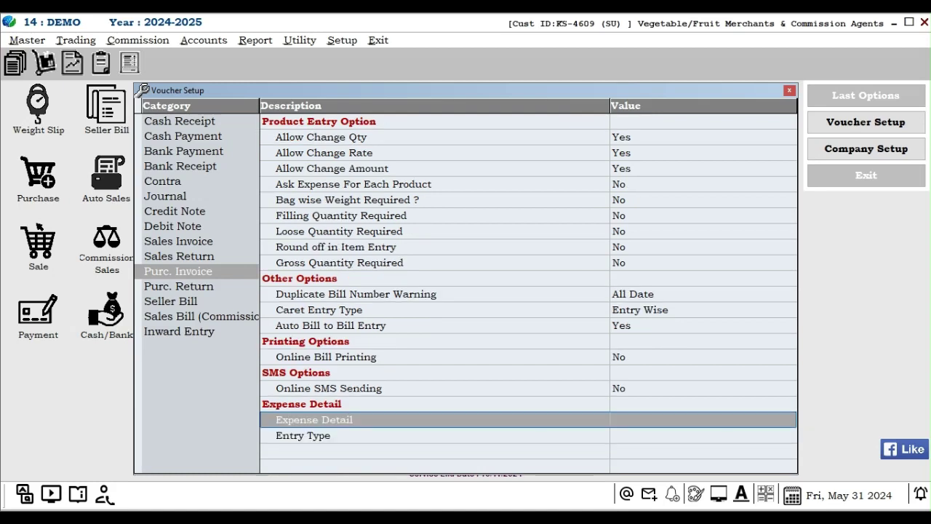
key("Down")
key("Down")
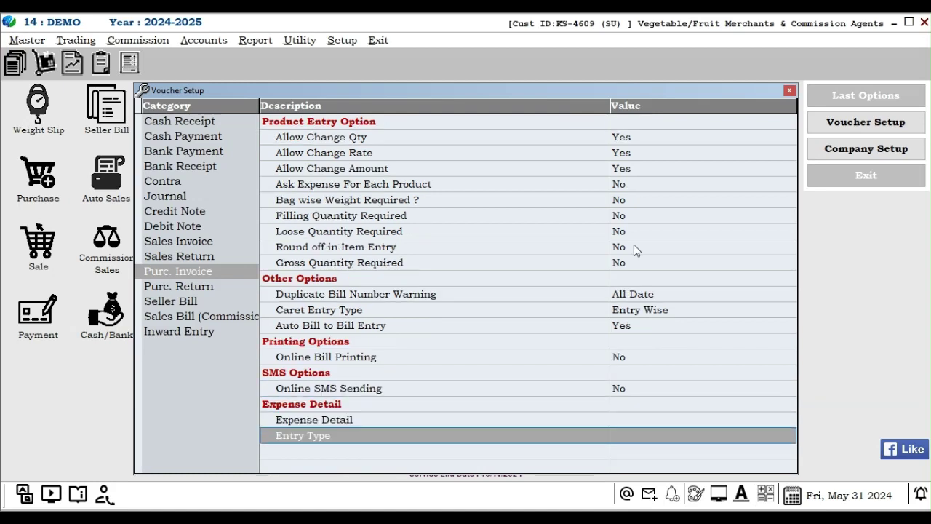
Step: Open the Seller Bill category and set its Weight Type to Unit
left_click(175, 301)
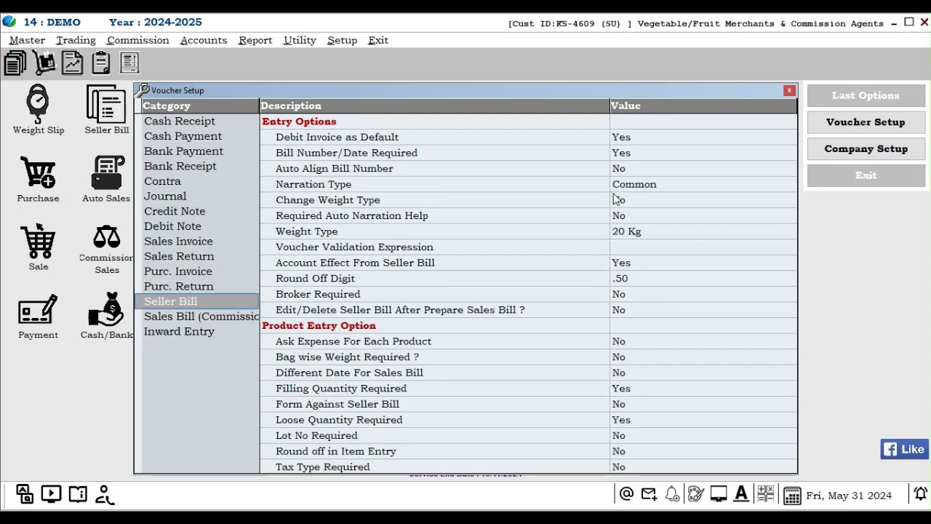
left_click(618, 231)
key("space")
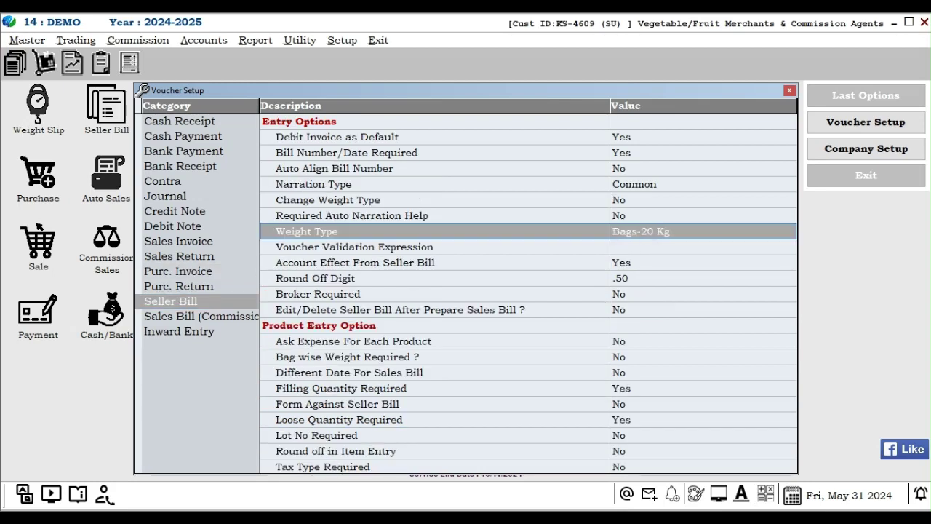
key("space")
key("space")
Step: Examine the remaining Seller Bill entry and product entry options, down to Auto Bill to Bill Entry
key("Down")
key("Down")
key("Down")
key("Down")
key("Down")
key("Down")
key("Down")
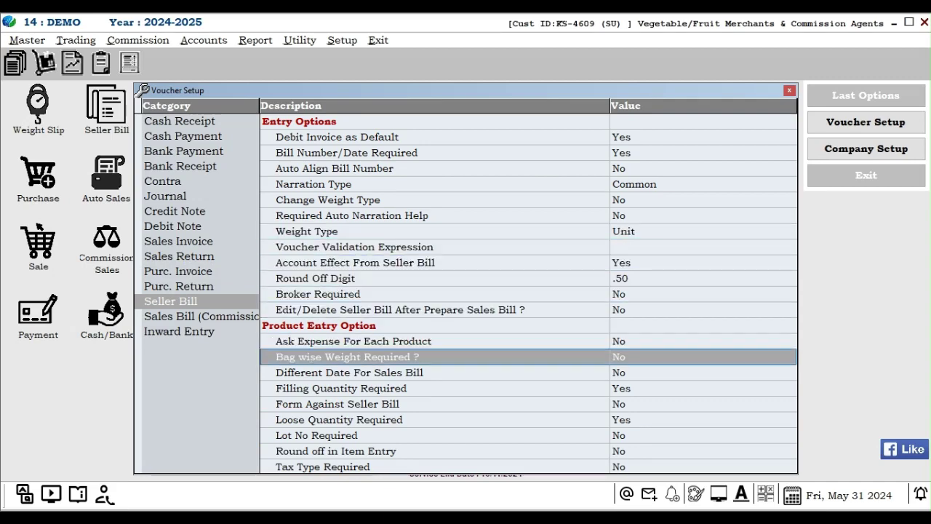
key("Down")
key("Down")
key("Down")
key("Down")
key("Down")
key("Down")
key("Down")
key("Down")
key("Down")
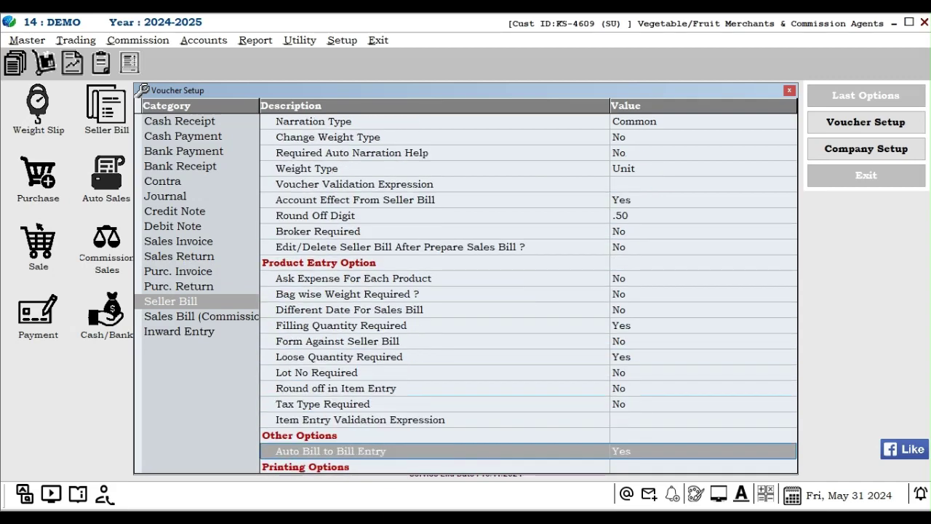
Step: Set Filling Quantity Required and Loose Quantity Required to No in the Seller Bill product entry options
key("Up")
key("Up")
key("Up")
key("Up")
key("Up")
key("Up")
key("Up")
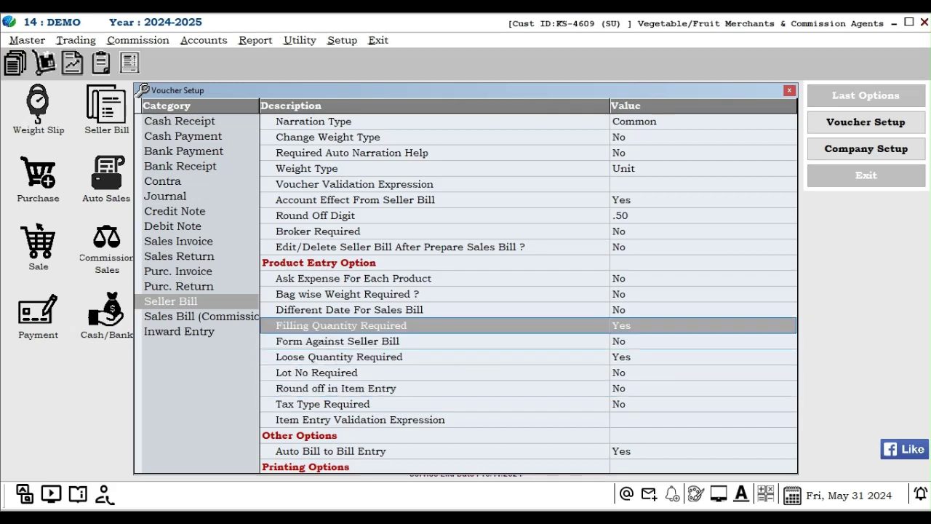
key("n")
key("Down")
key("Down")
key("Down")
key("Up")
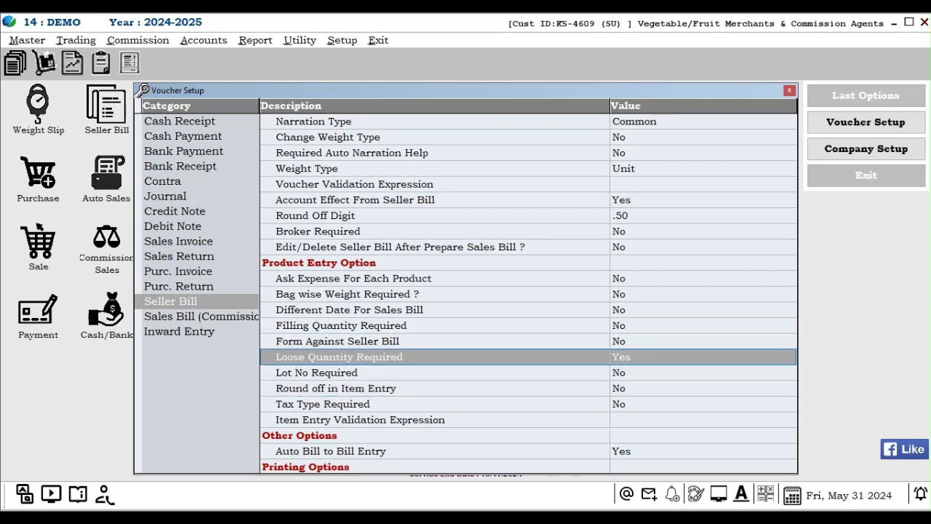
key("n")
key("Down")
key("Down")
key("Down")
key("Down")
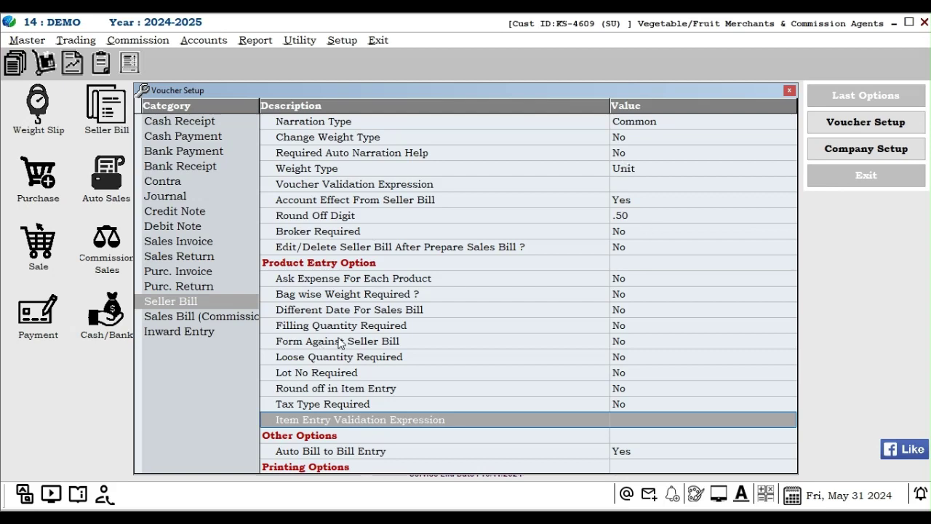
Step: Open the Sales Bill (Commission) category and set its Weight Type to Unit
left_click(177, 318)
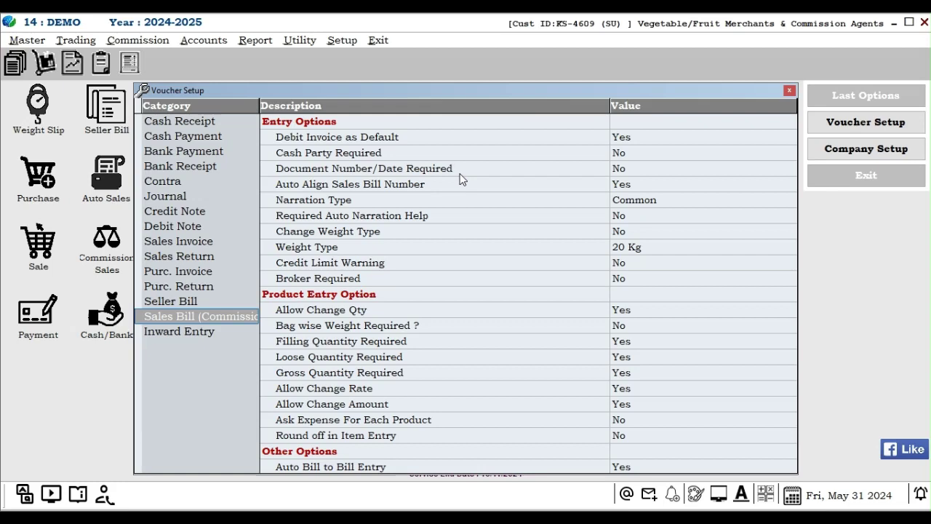
left_click(580, 247)
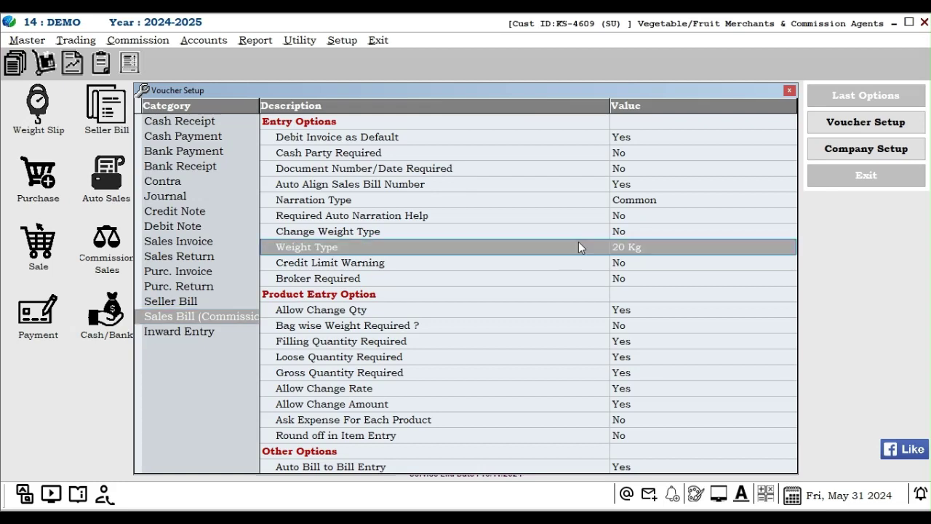
key("space")
key("space")
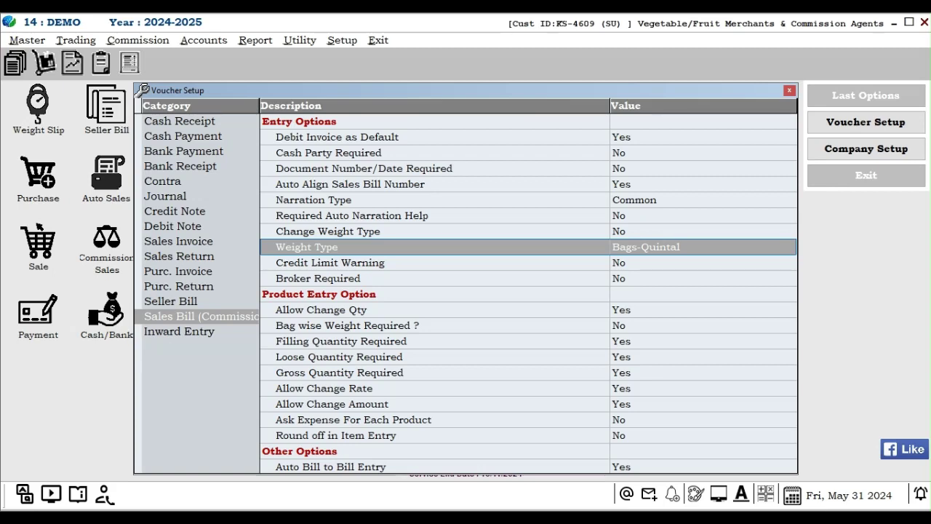
key("space")
key("Down")
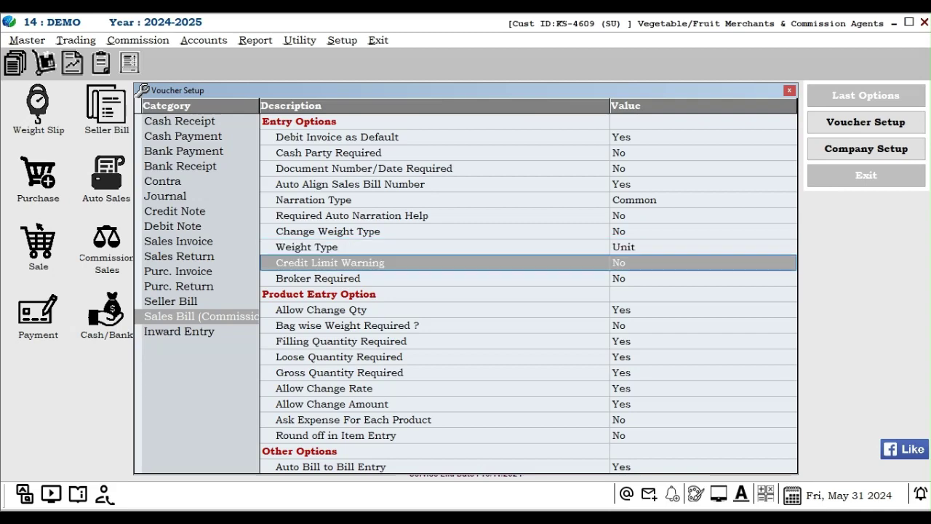
Step: Examine the Sales Bill (Commission) product entry options and its other options, including Caret Entry Type
key("Down")
key("Down")
key("Down")
key("Down")
key("Down")
key("Down")
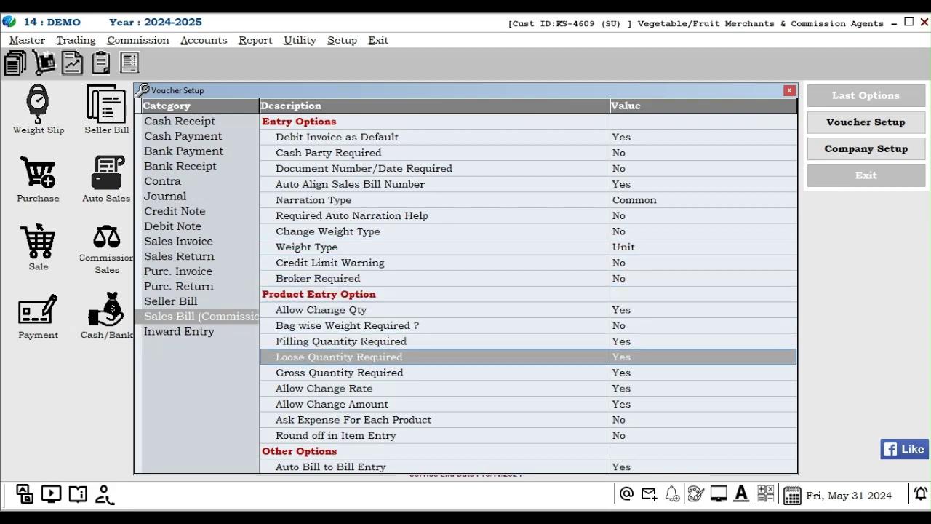
key("Down")
key("Down")
key("Down")
key("Down")
key("Down")
key("Down")
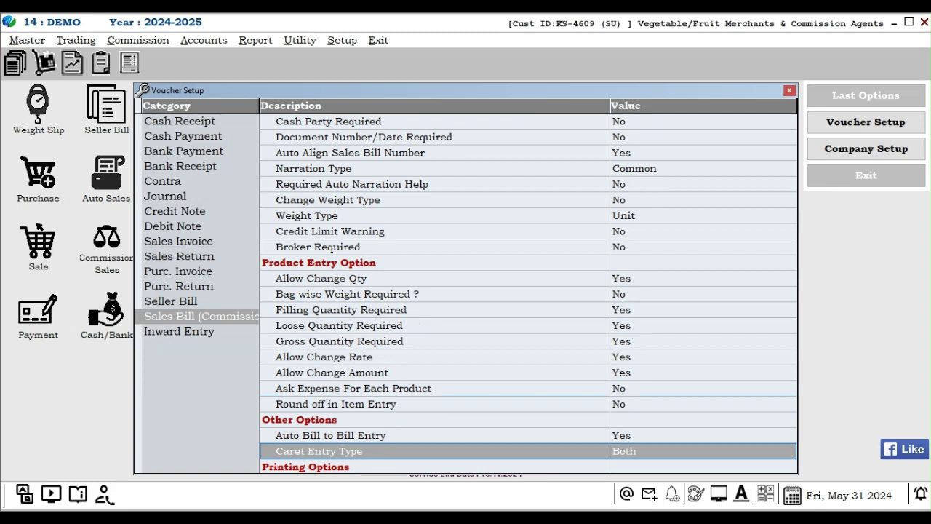
Step: Review the printing, SMS and Expense Detail options of the Sales Bill (Commission) category and open the Inward Entry category
key("Down")
key("Down")
key("Down")
key("Down")
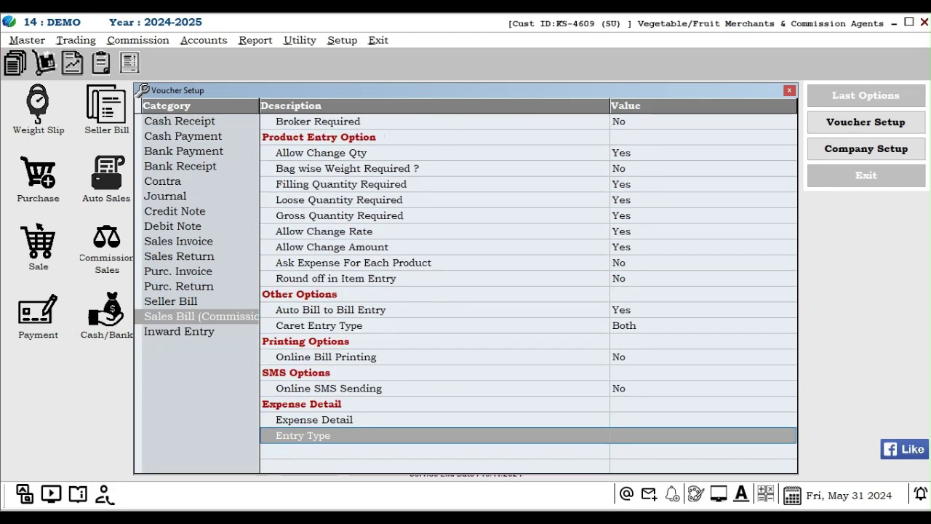
key("Up")
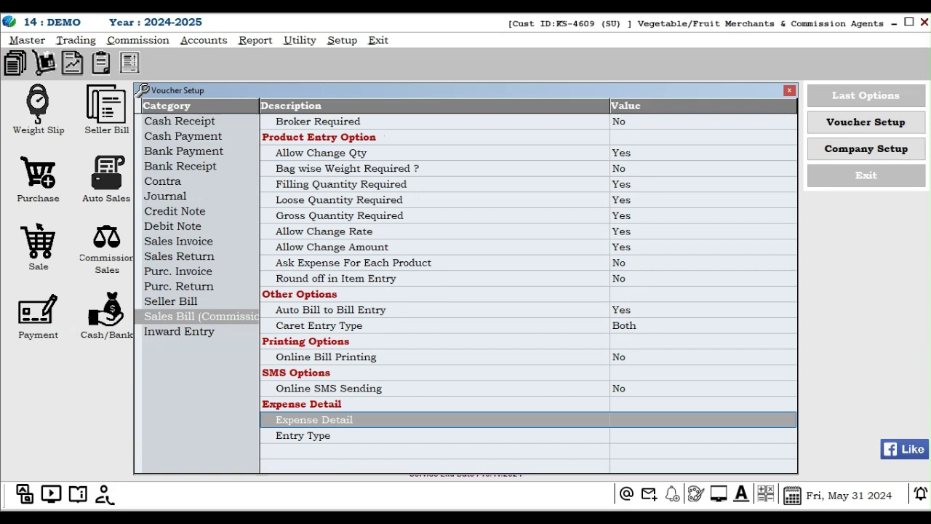
key("Down")
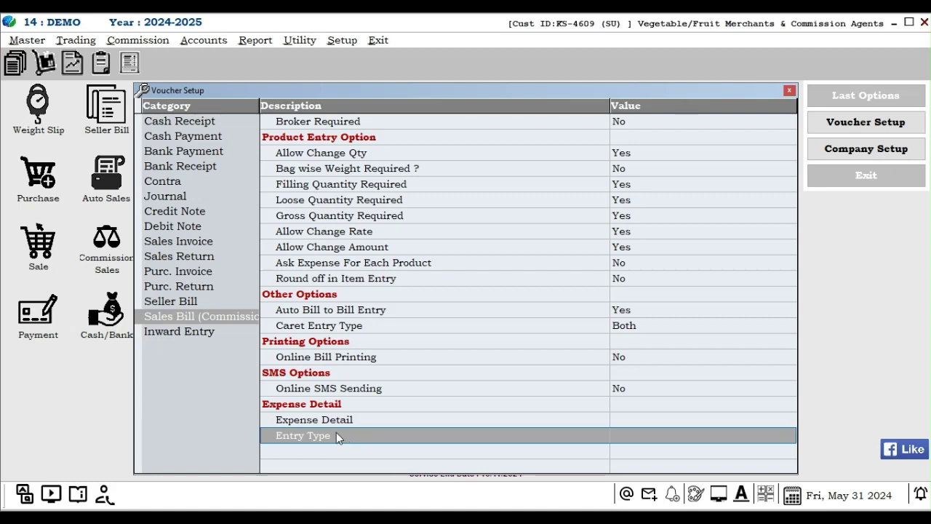
key("Up")
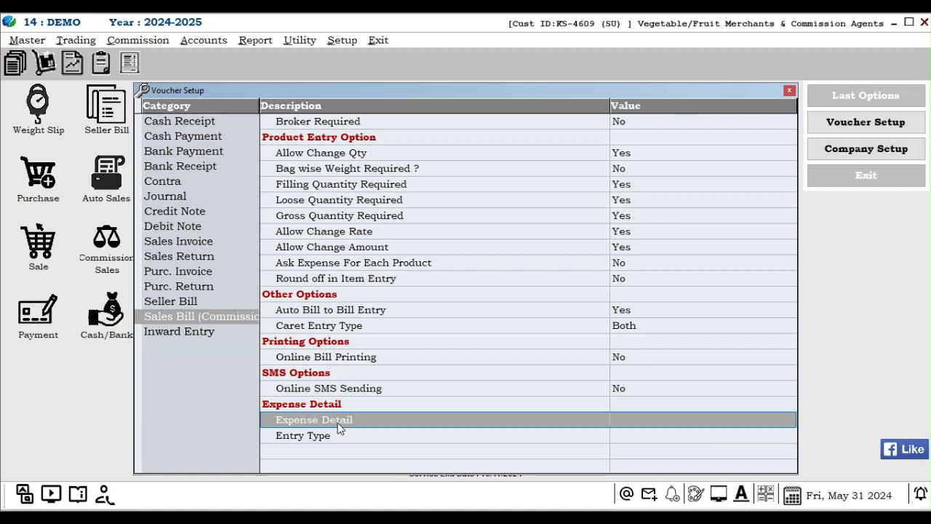
left_click(196, 332)
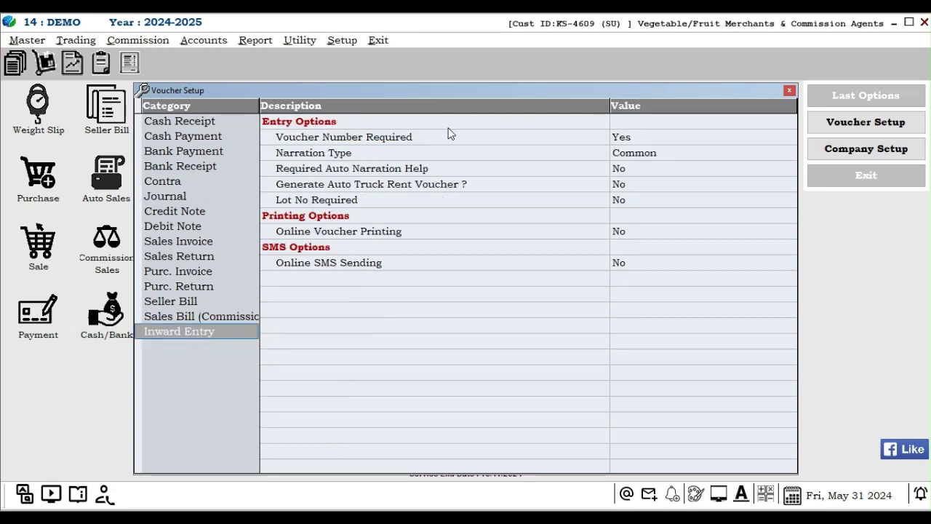